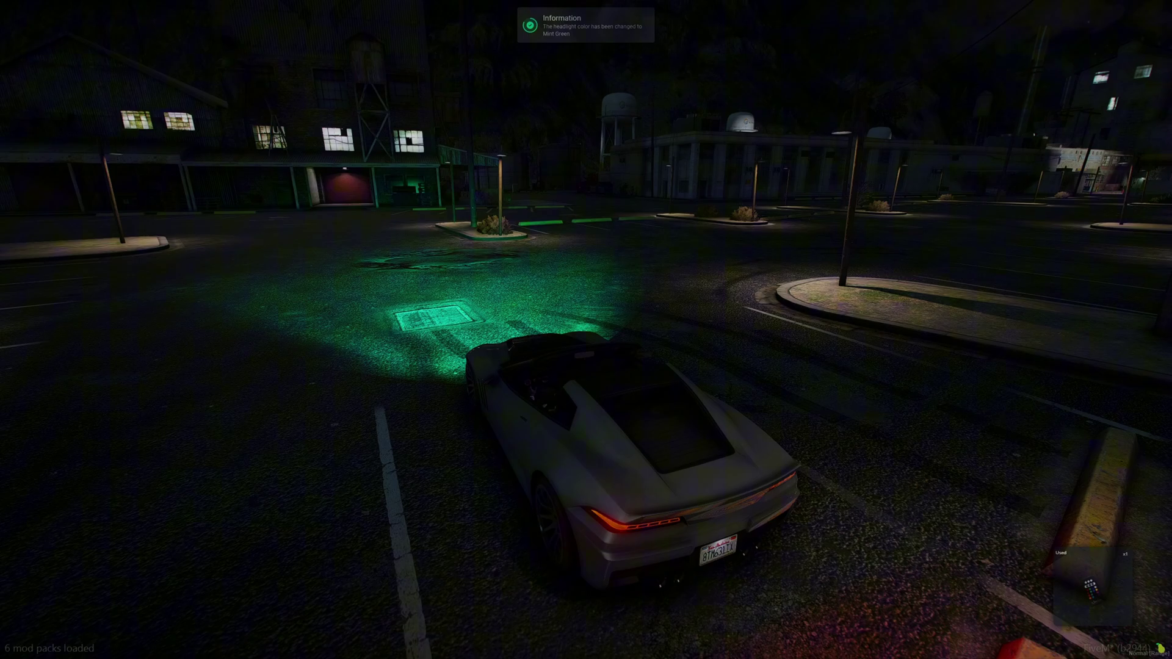
Preview Bright Pink and other headlight colours, exit the car, and download the vkt_headlightremote ZIP
left_click(797, 258)
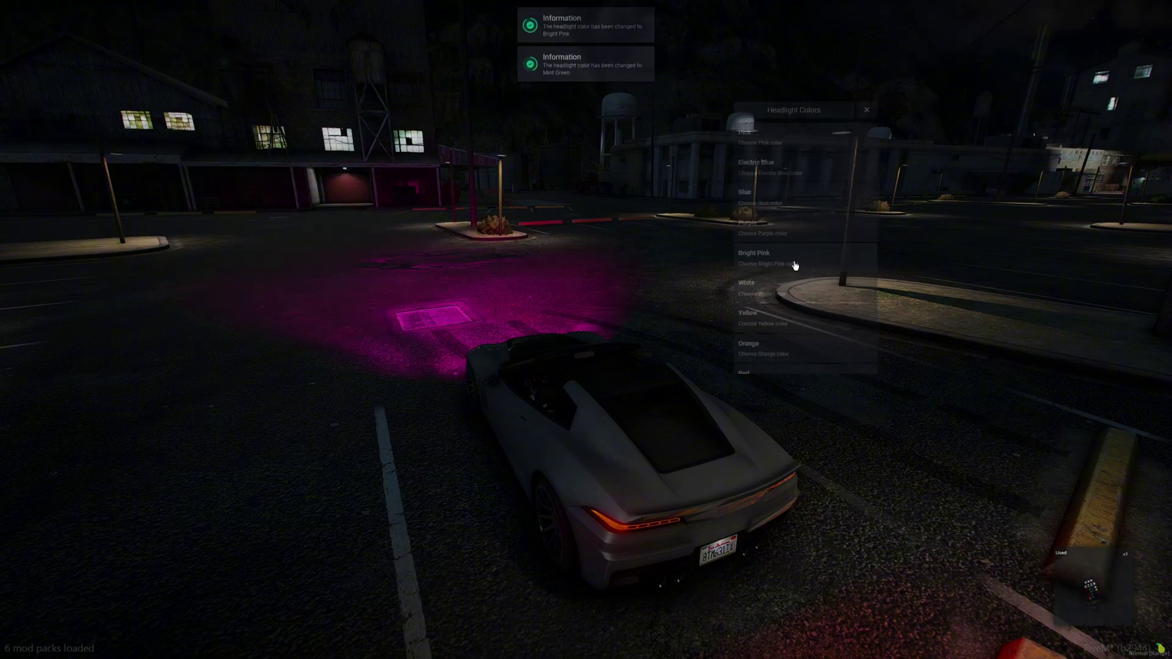
left_click(798, 229)
key("f")
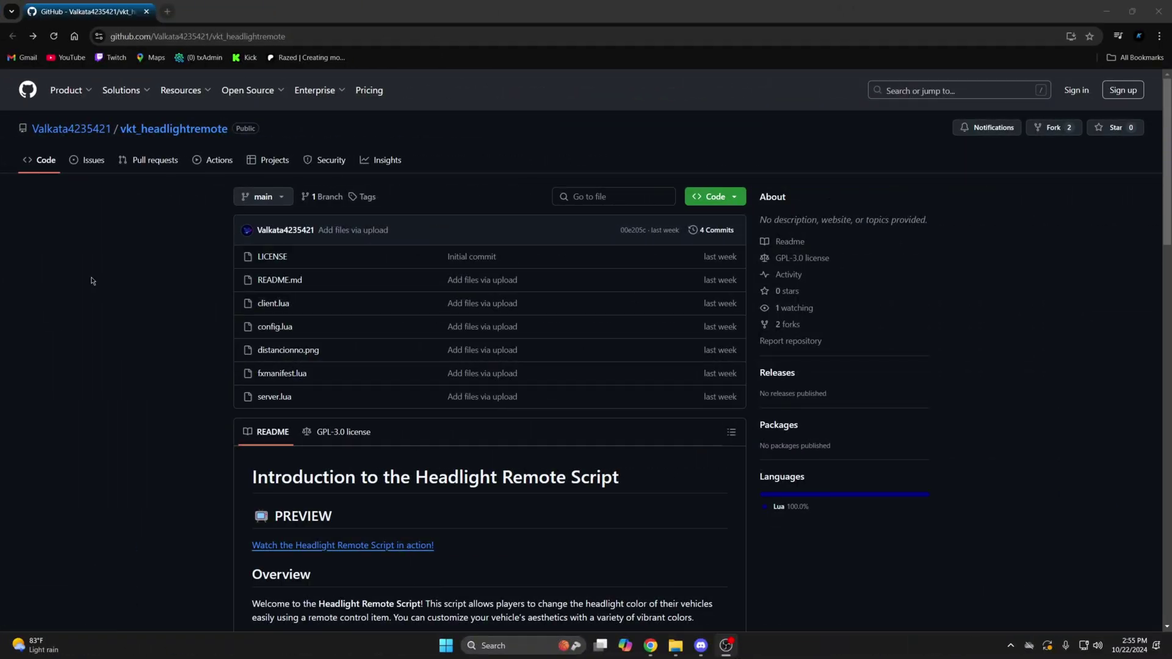
left_click(698, 189)
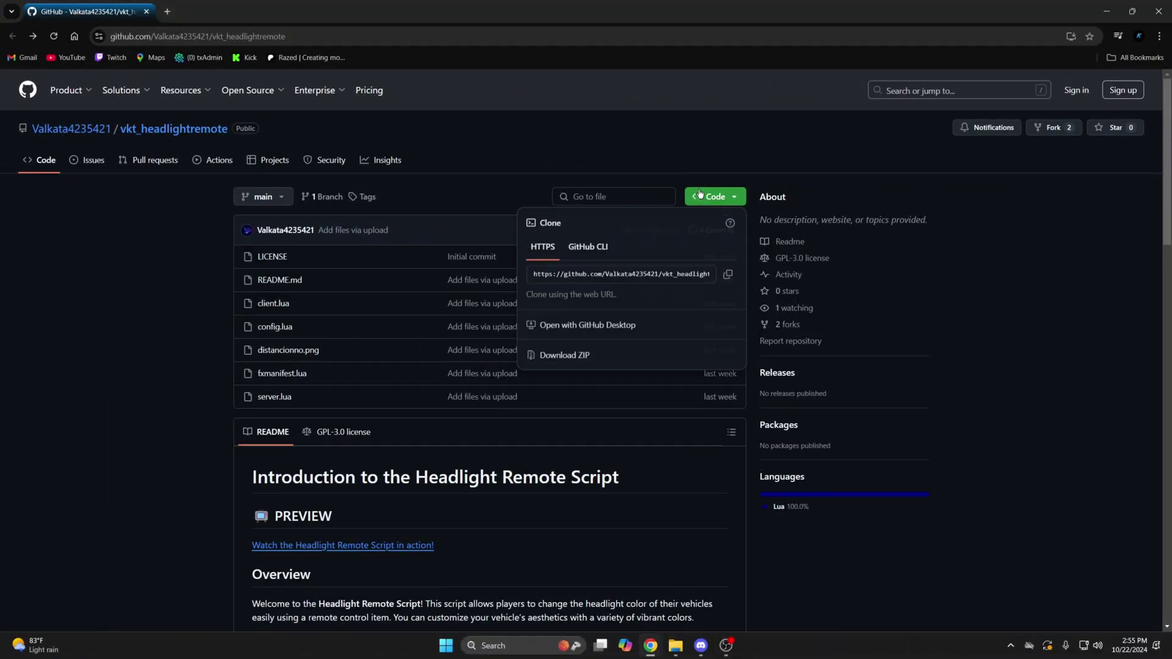
left_click(572, 354)
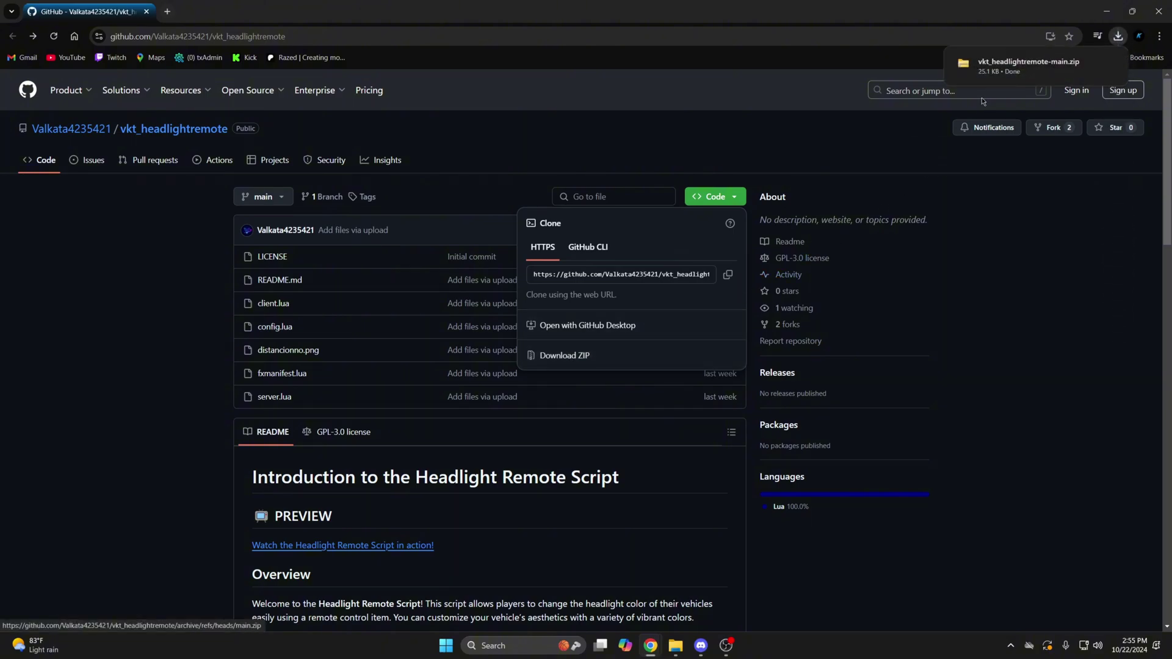
Copy vkt_headlightremote-main from the ZIP into resources and rename it vkt_headlightremote
left_click(1016, 67)
mouse_move(675, 646)
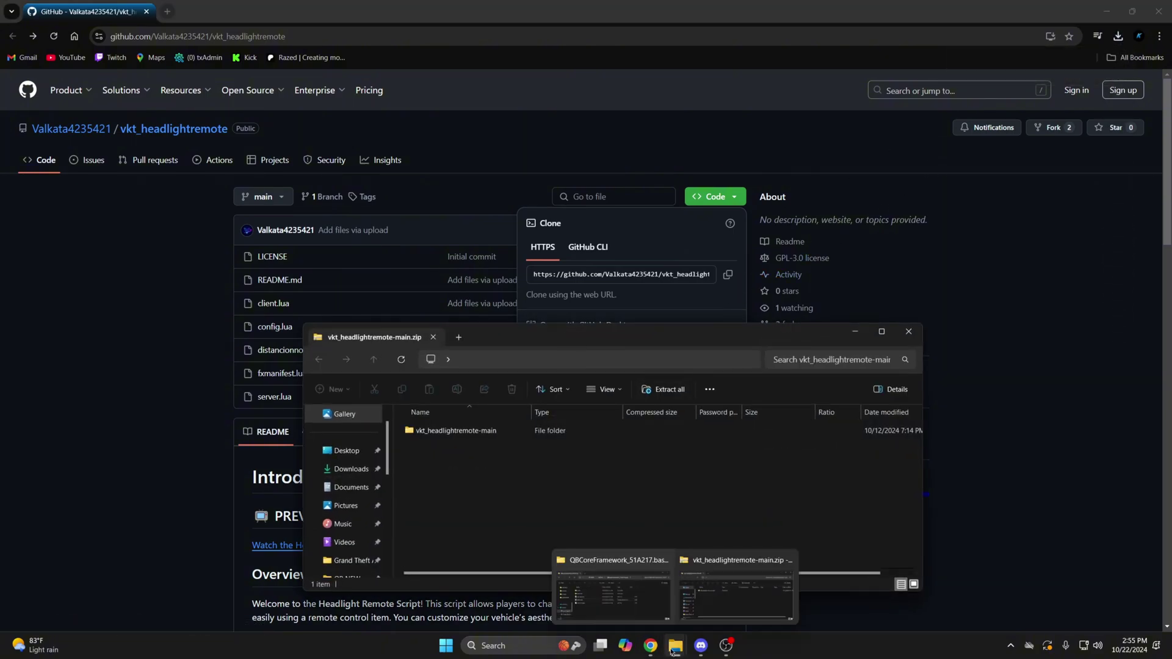
left_click(613, 591)
left_click_drag(514, 322, 696, 318)
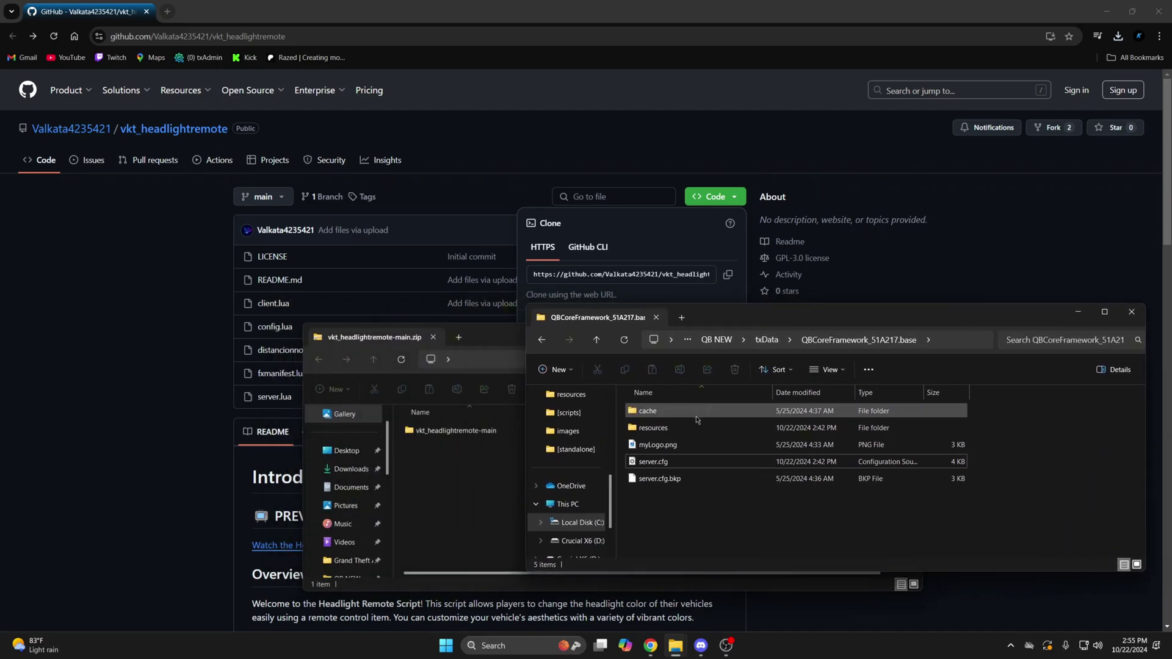
double_click(678, 428)
left_click_drag(458, 431, 994, 476)
left_click(683, 370)
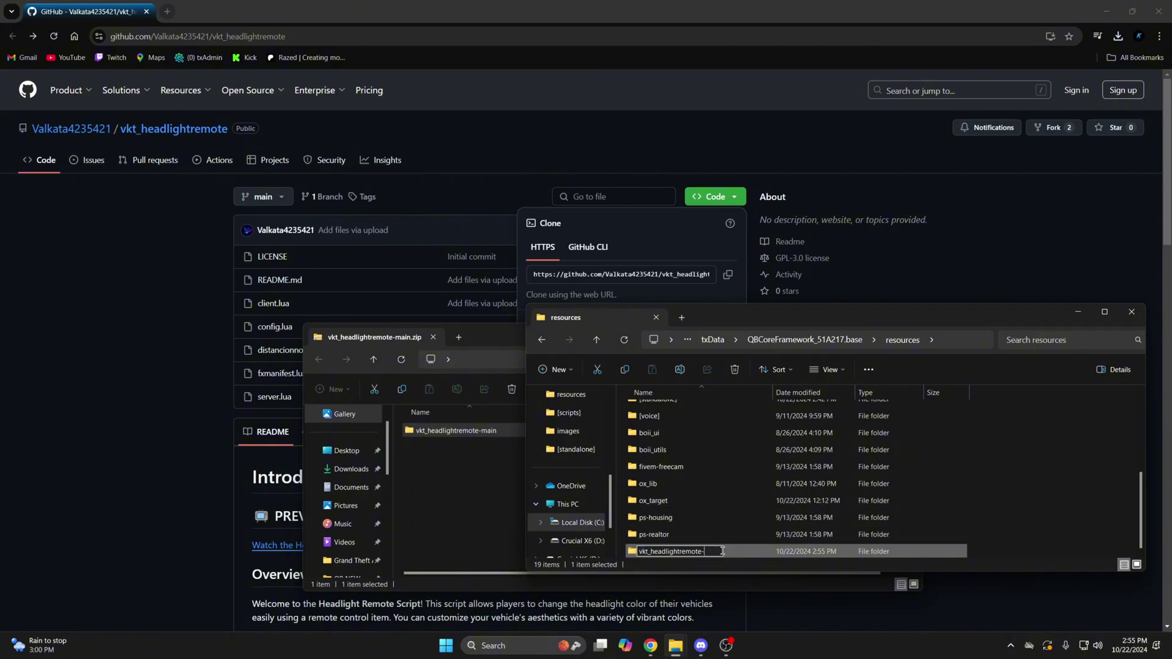
key("BackSpace")
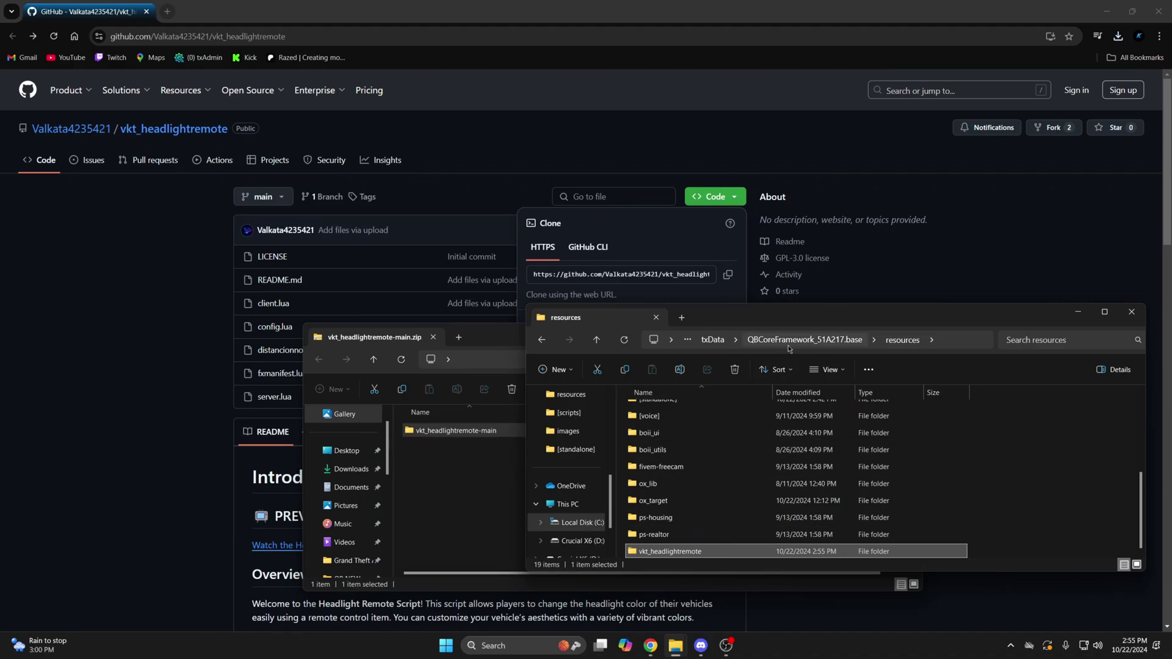
Add 'ensure vkt_headlightremote' after fivem-freecam in server.cfg, save, and return to the GitHub README
left_click(787, 341)
double_click(678, 467)
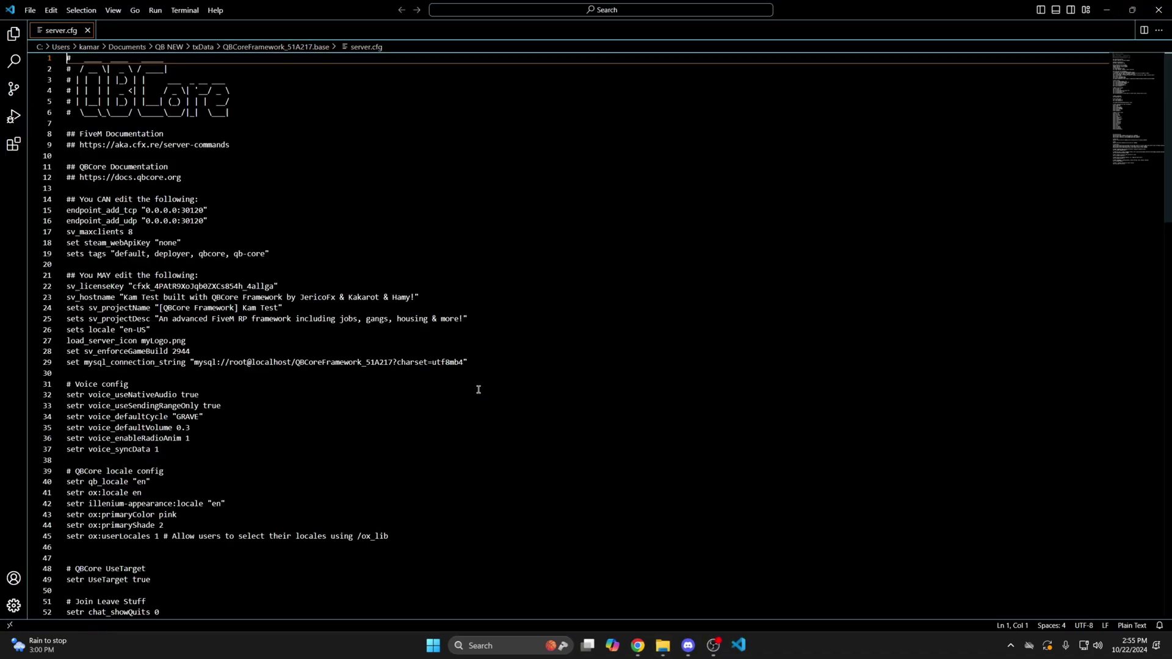
scroll(411, 364, "down", 5)
scroll(411, 363, "down", 5)
scroll(412, 362, "down", 4)
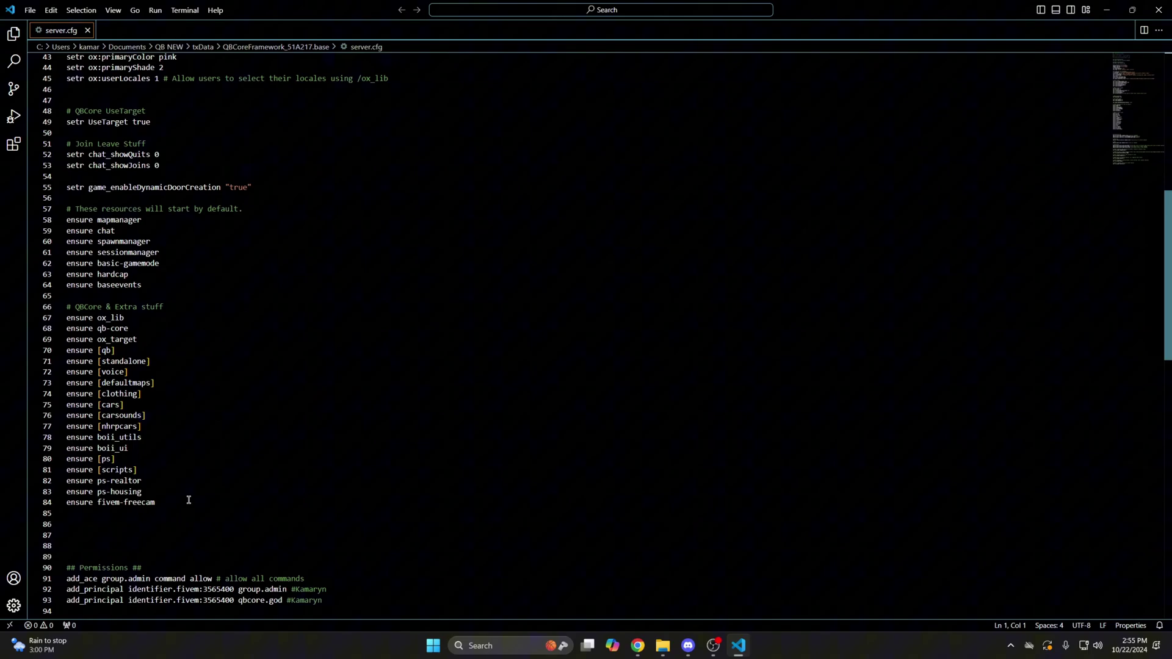
left_click(188, 500)
key("Return")
type("ensure vkt_headlightremote")
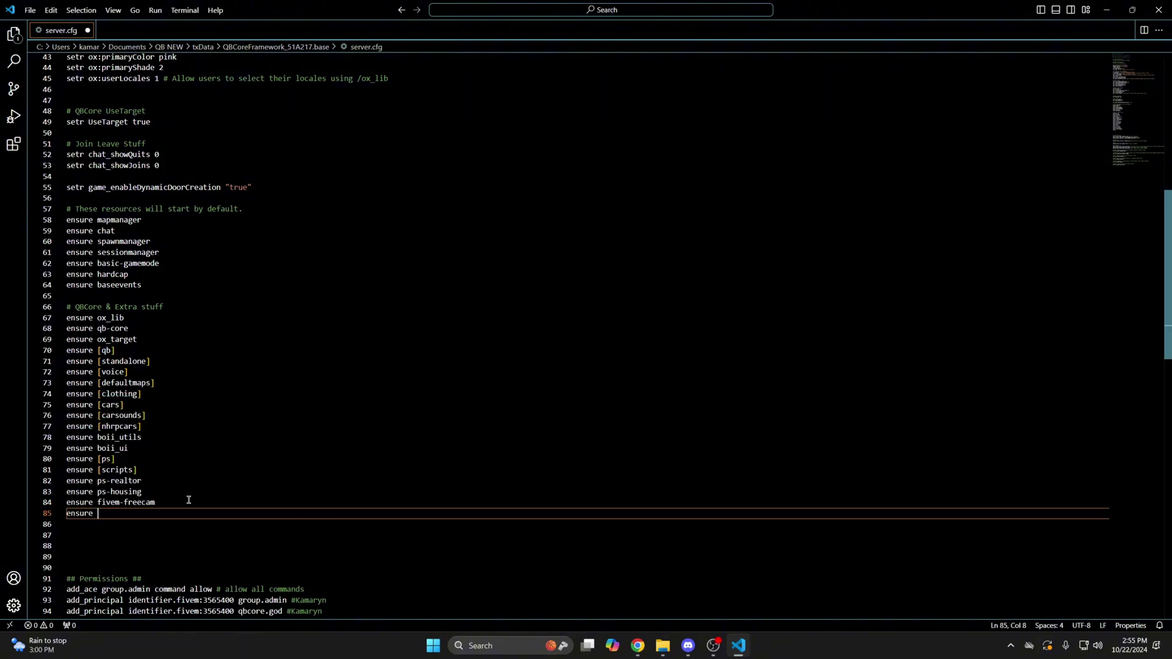
left_click(30, 10)
left_click(46, 209)
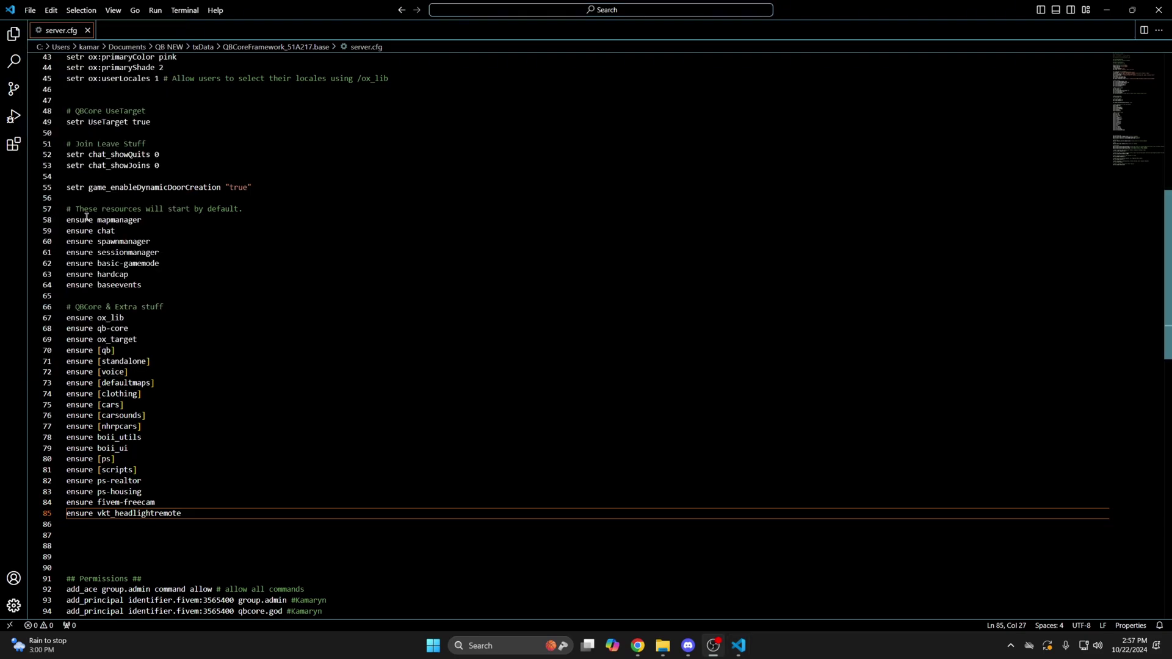
left_click(679, 586)
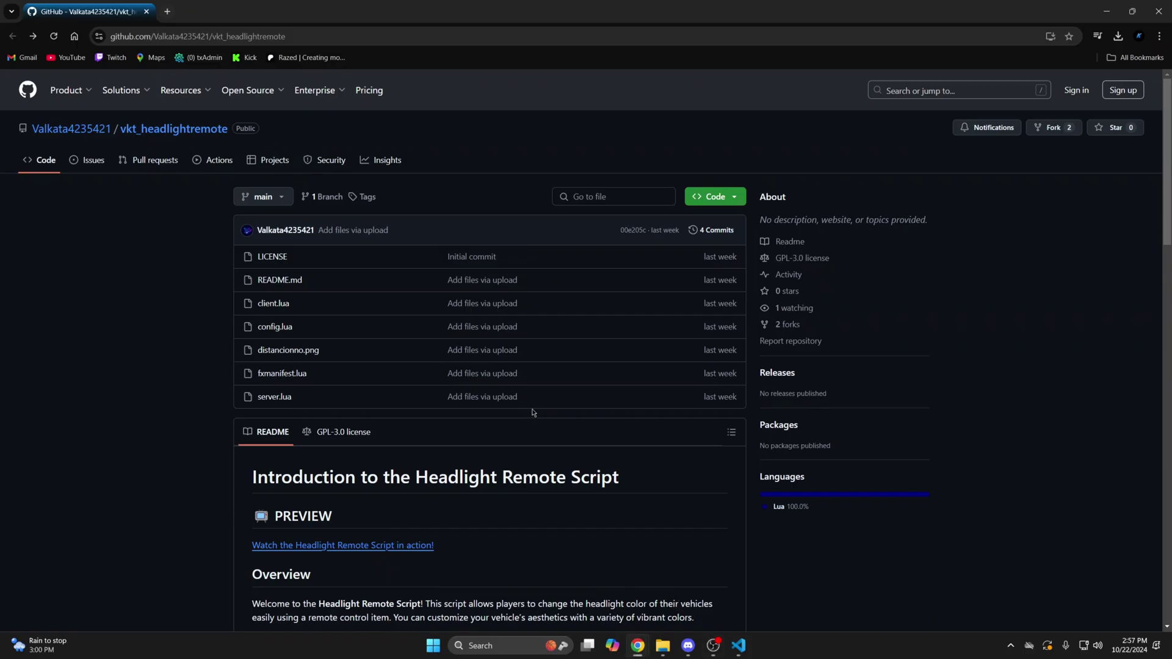
scroll(497, 408, "down", 3)
scroll(497, 407, "down", 3)
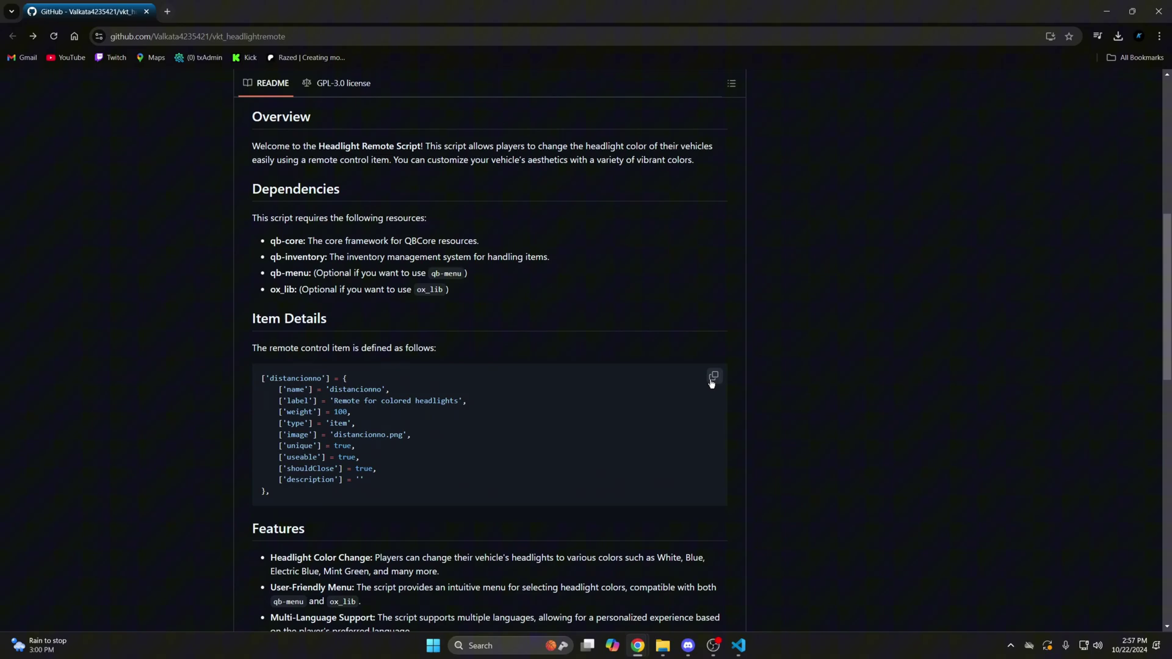
Browse to resources\[qb]\qb-core\shared and select items.lua
left_click(662, 651)
double_click(666, 427)
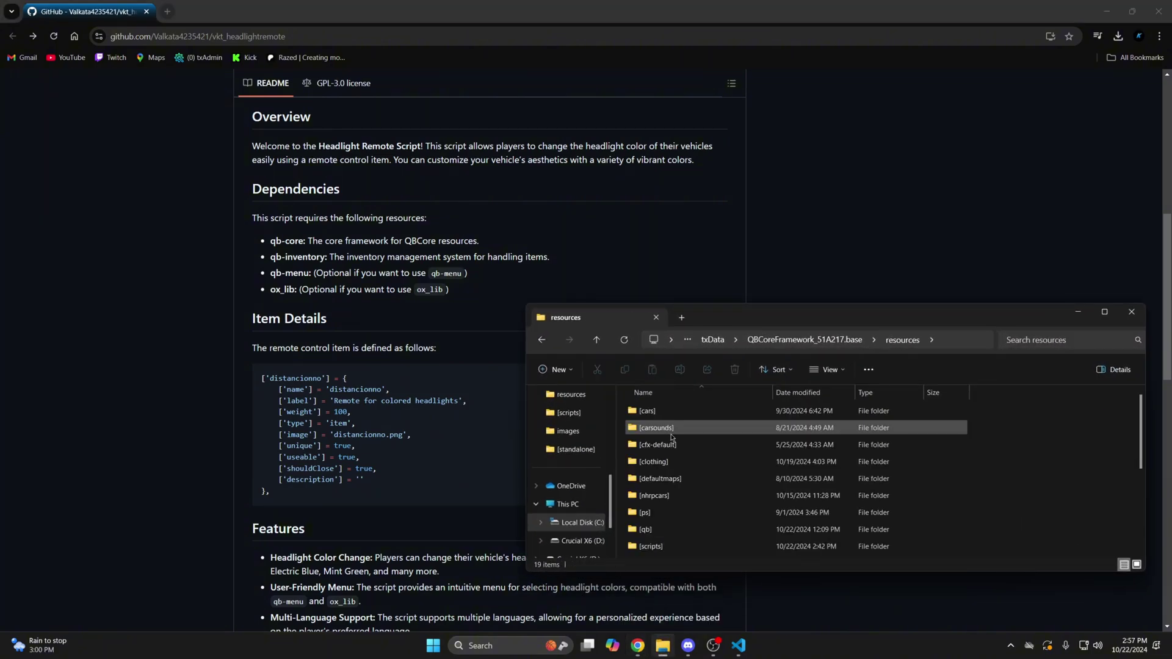
double_click(660, 536)
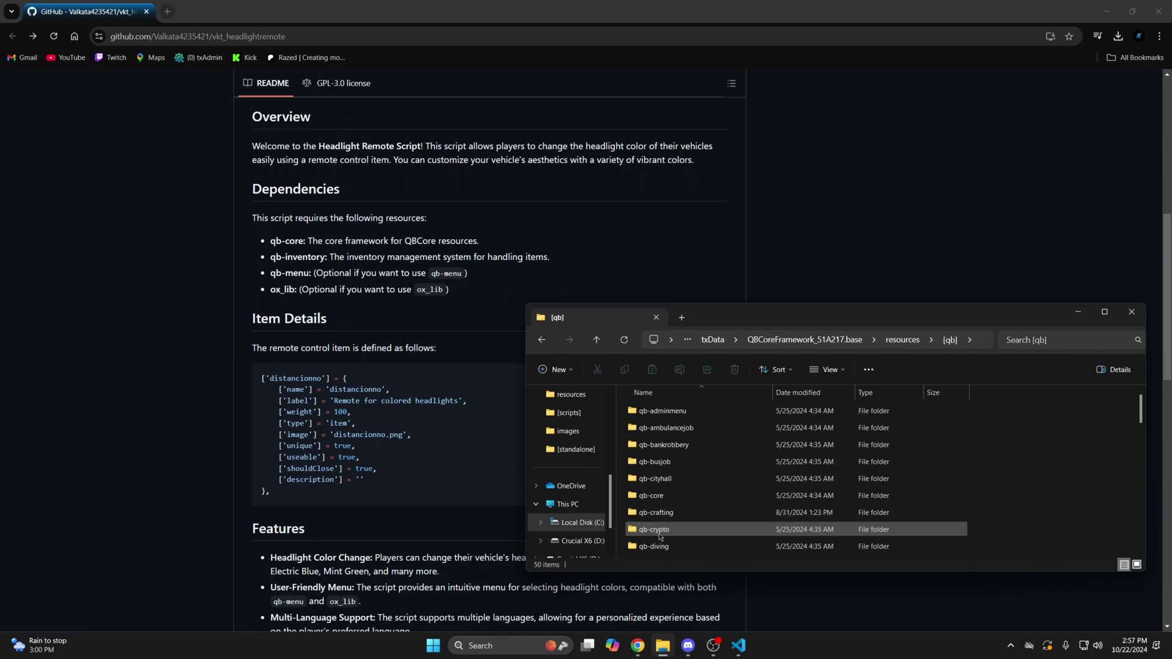
double_click(660, 500)
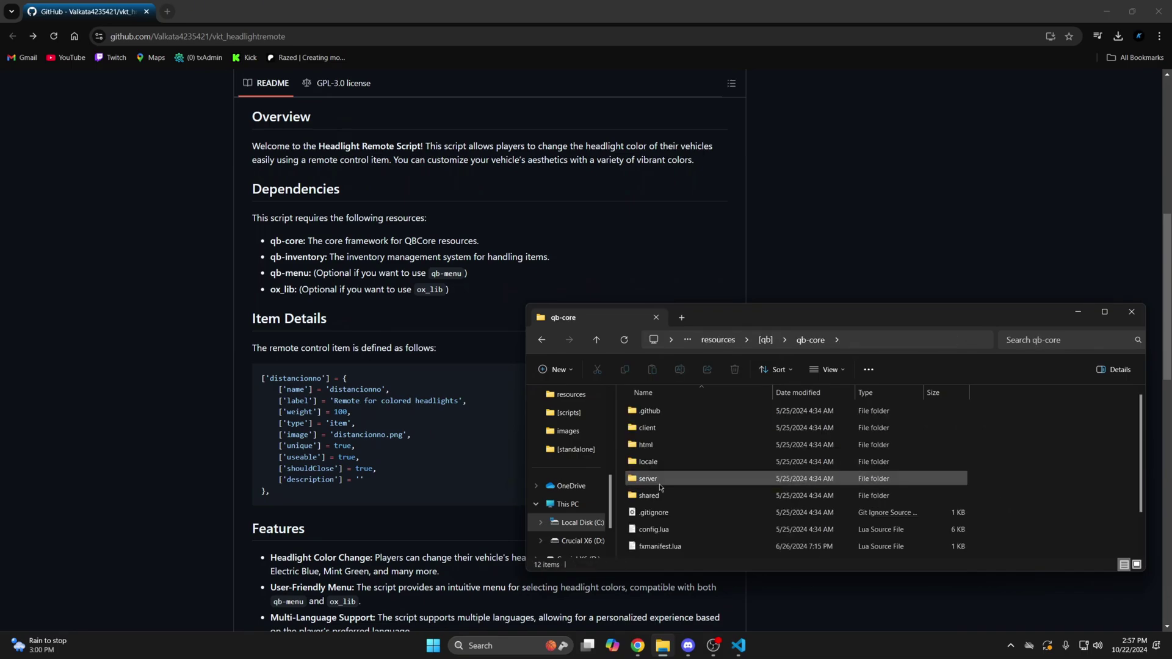
double_click(660, 500)
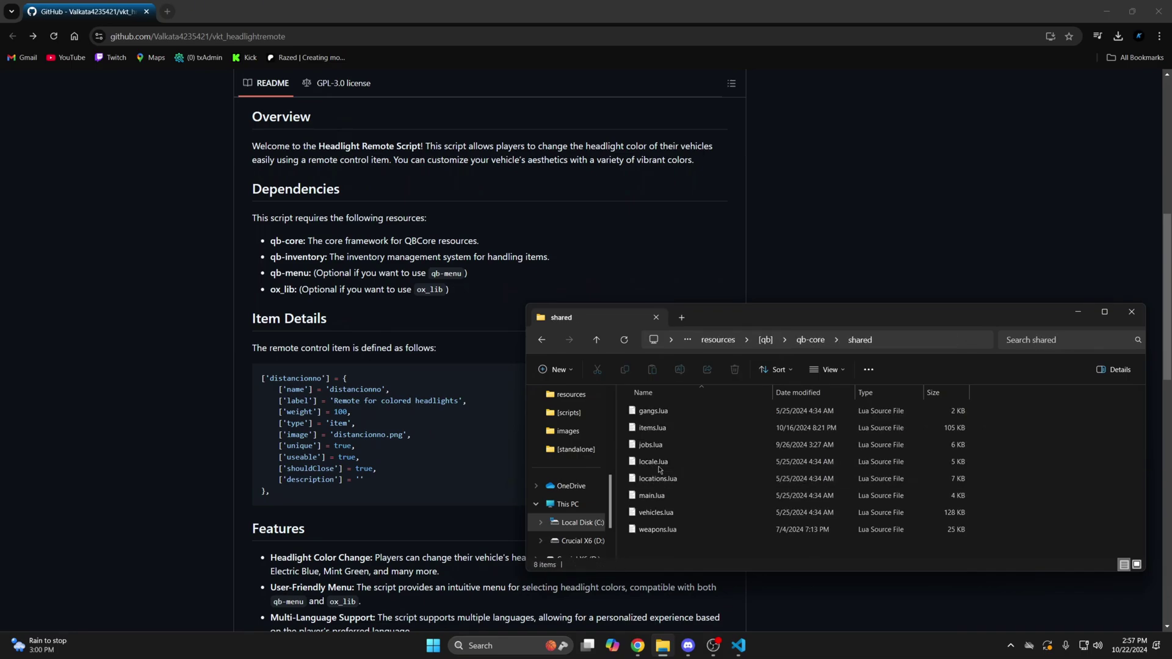
left_click(656, 428)
Paste the distancionno item block after the last item in items.lua and save it
double_click(656, 427)
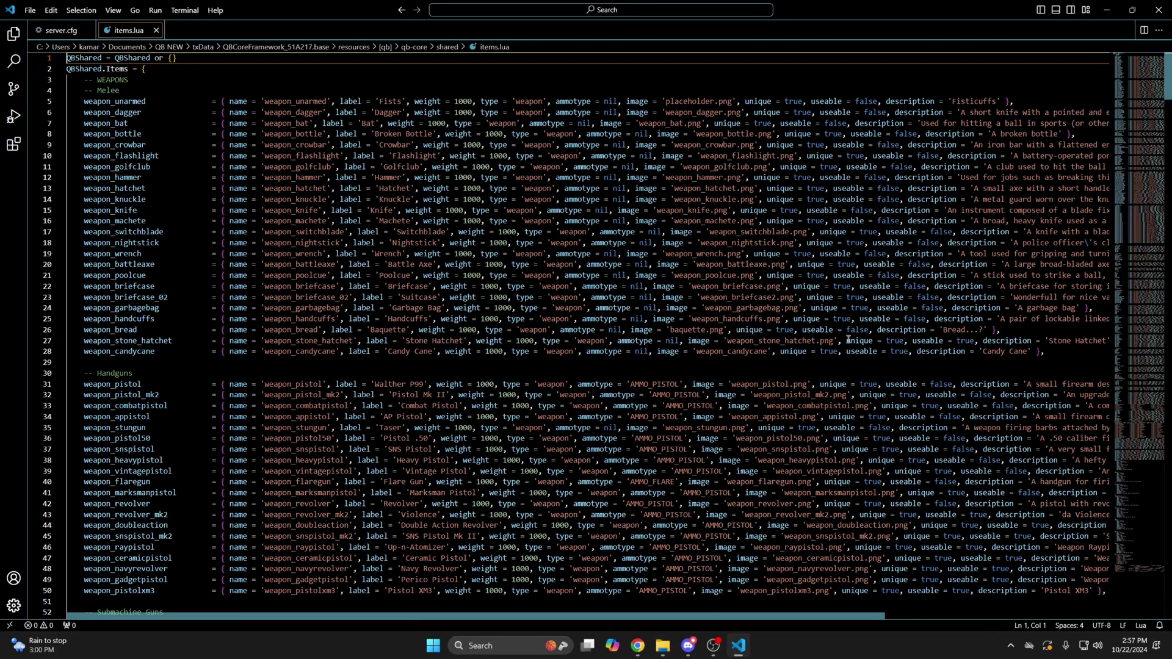
left_click_drag(1168, 82, 1168, 560)
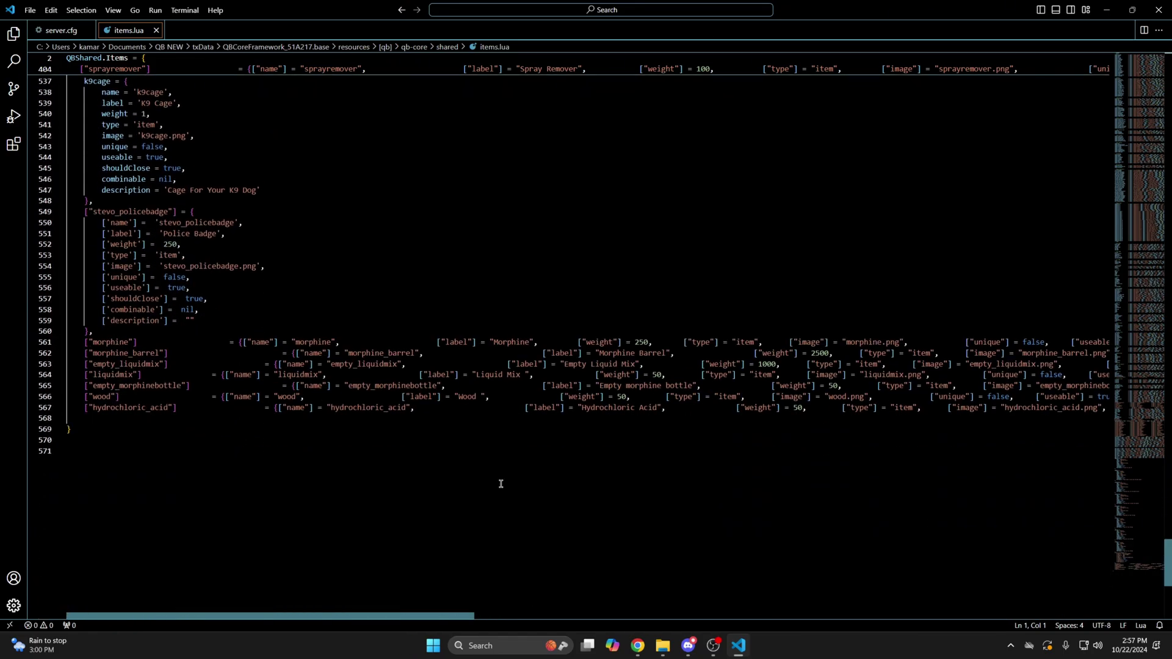
left_click(160, 423)
type("['distancionno'] = {         ['name'] = 'distancionno',         ['label'] = 'Remote for colored headlights',         ['weight'] = 100,         ['type'] = 'item',         ['image'] = 'distancionno.png',         ['unique'] = true,         ['useable'] = true,         ['shouldClose'] = true,         ['description'] = ''     },")
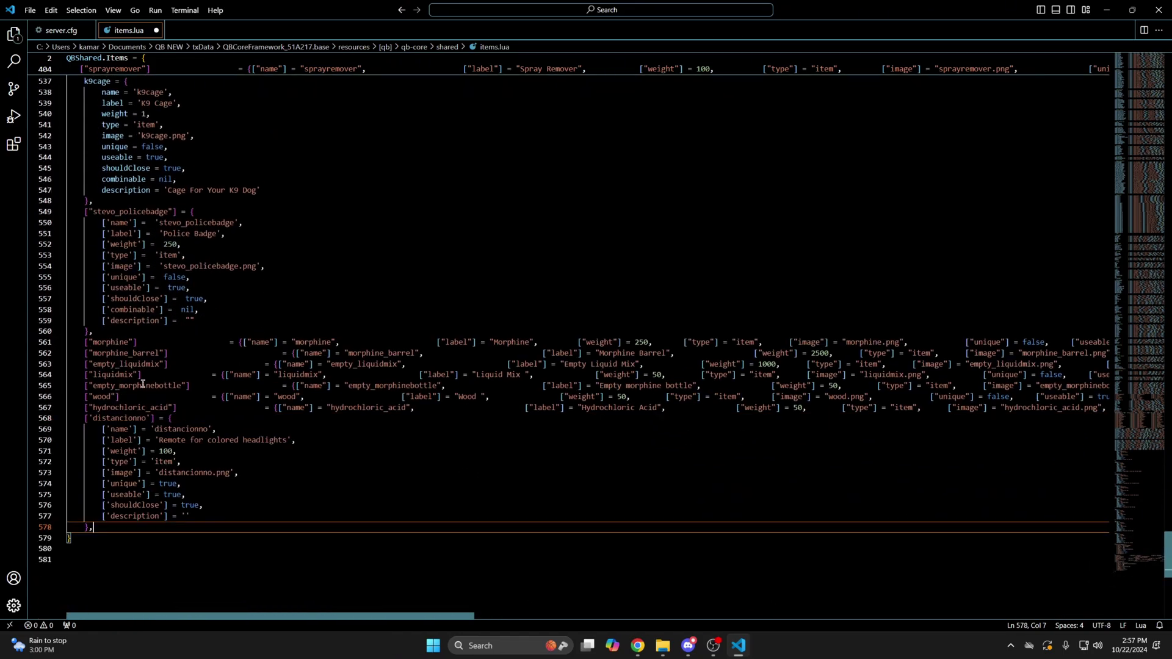
left_click(30, 11)
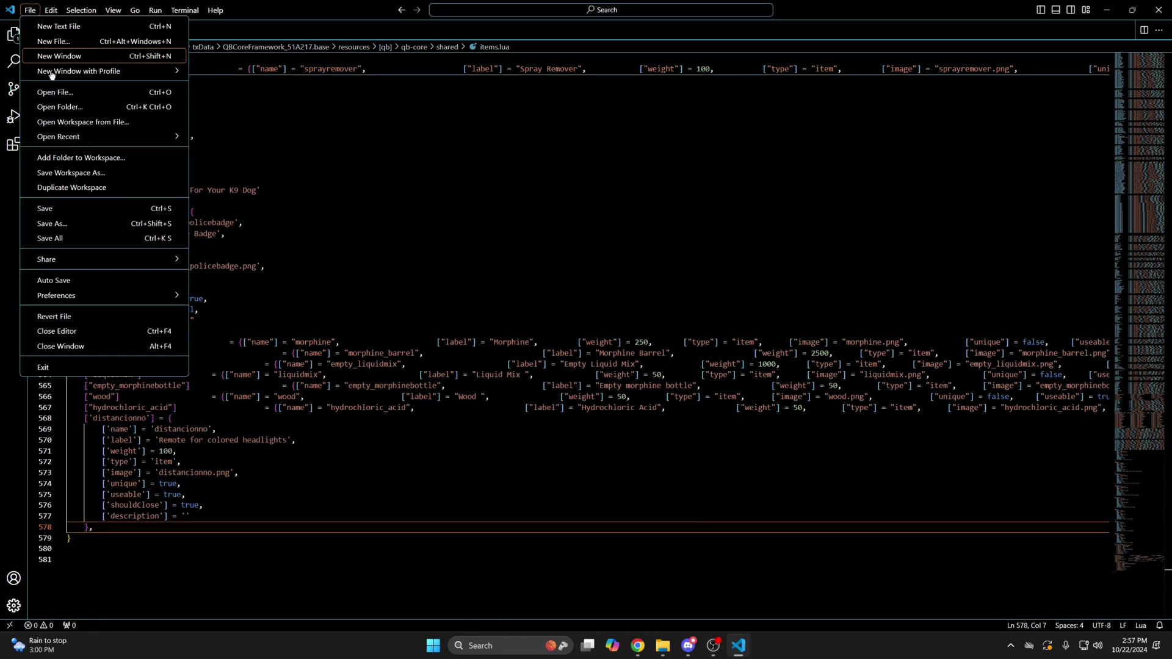
left_click(74, 210)
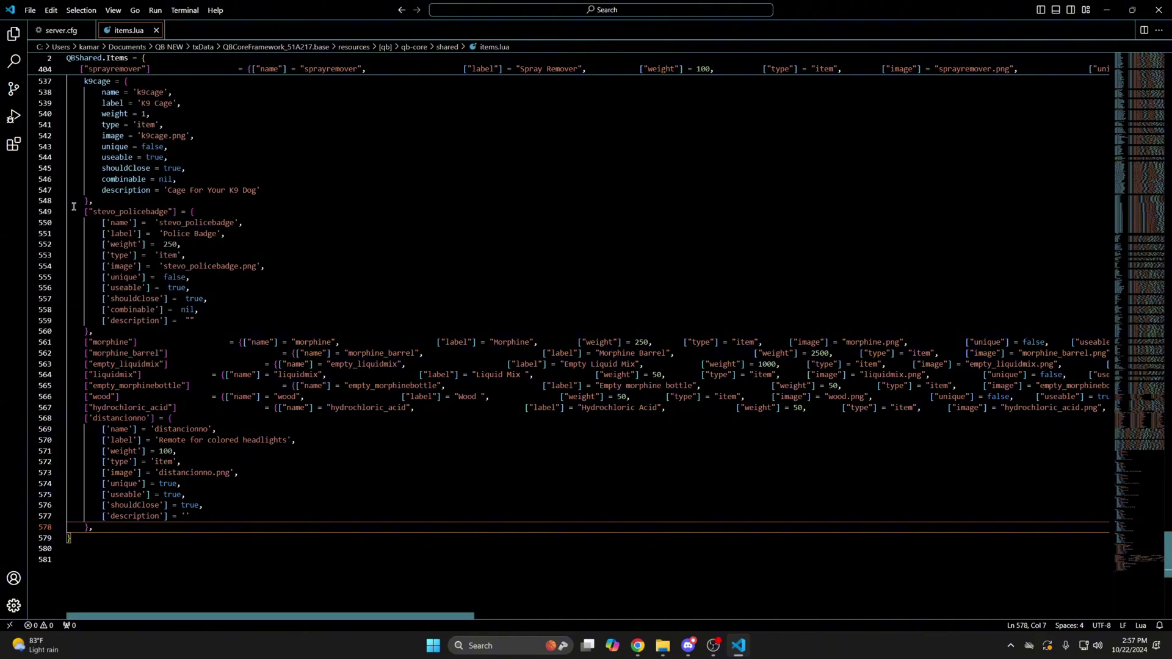
Copy distancionno.png from vkt_headlightremote into qb-inventory\html\images
left_click(662, 646)
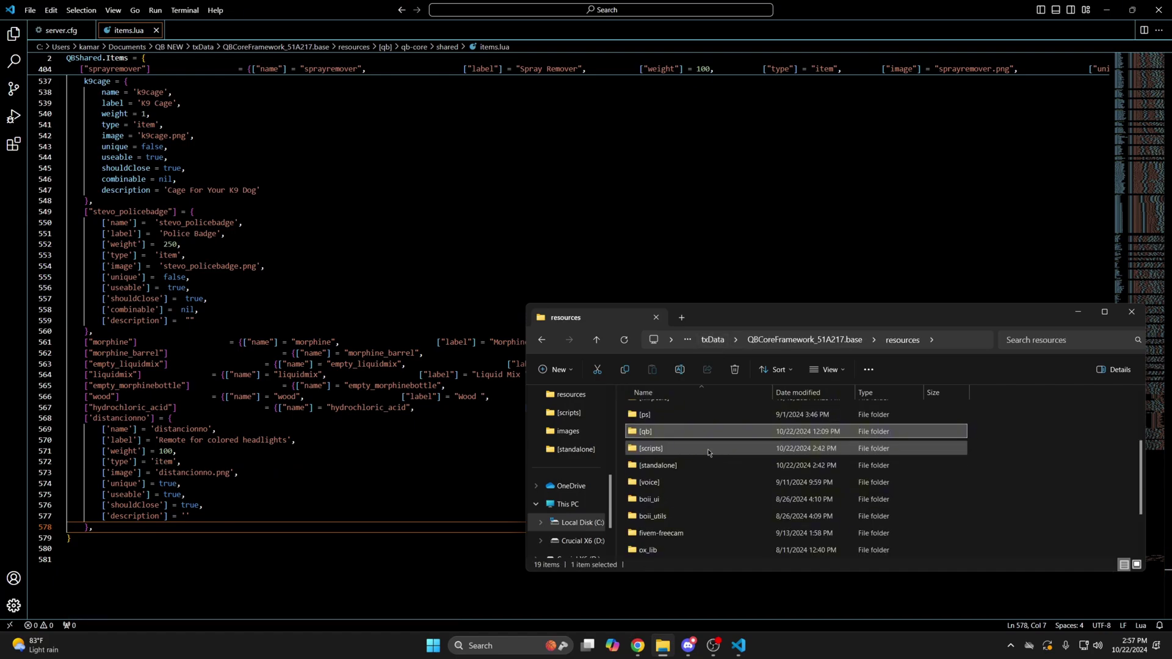
scroll(708, 450, "down", 2)
scroll(708, 449, "down", 2)
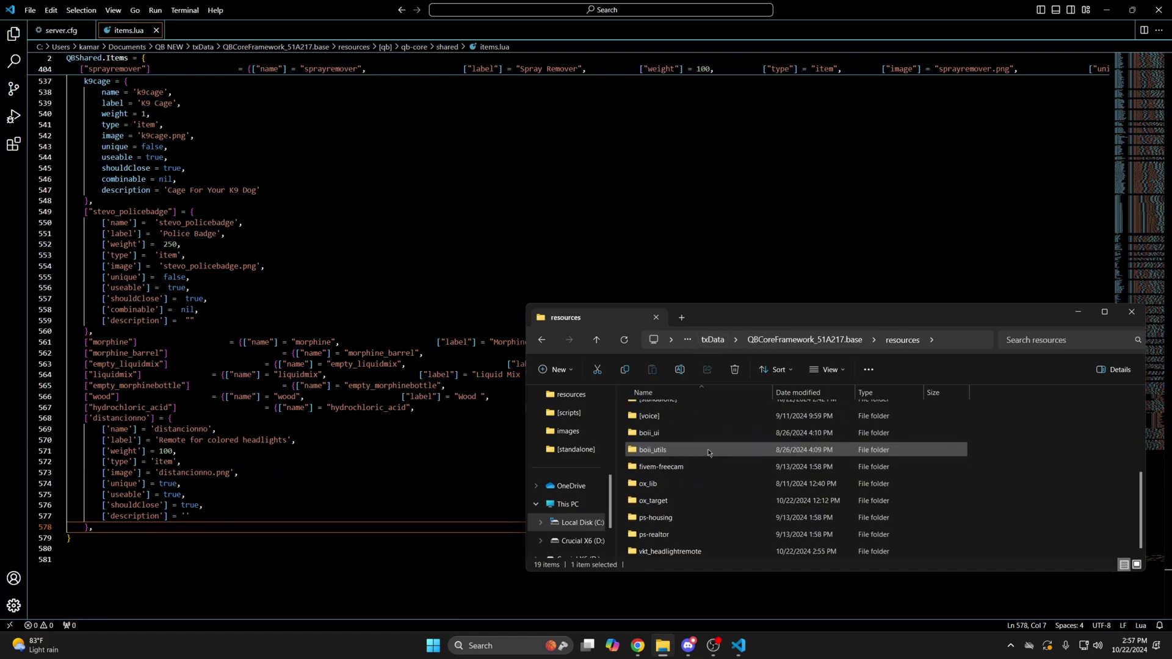
double_click(702, 550)
left_click(673, 446)
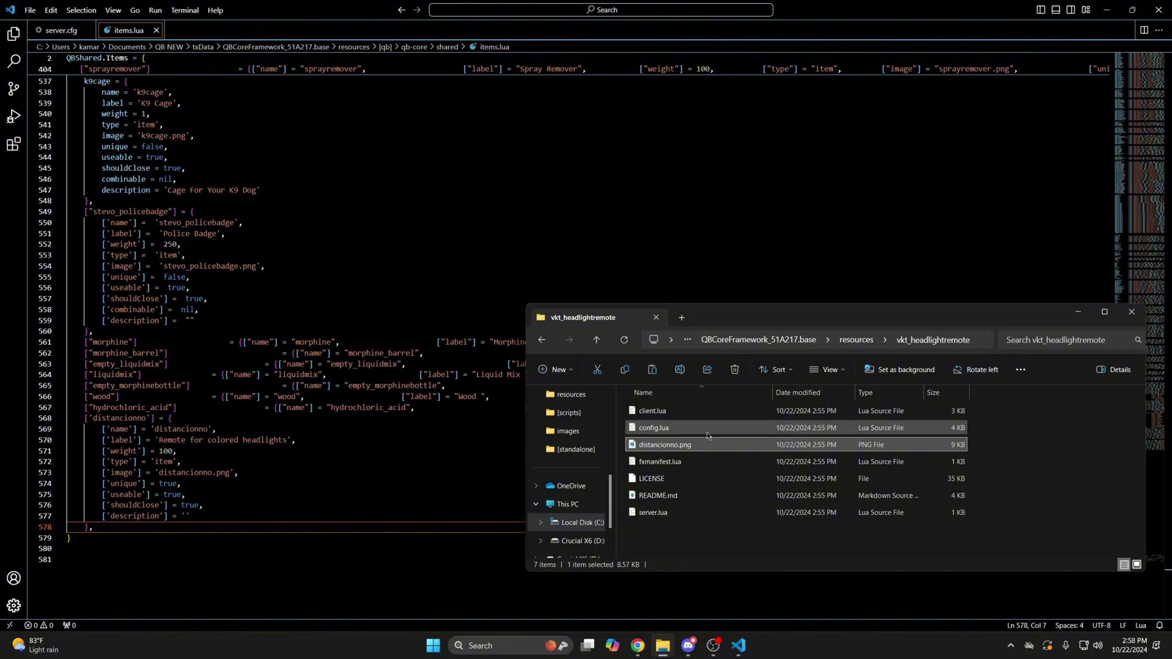
left_click(857, 340)
scroll(698, 477, "up", 3)
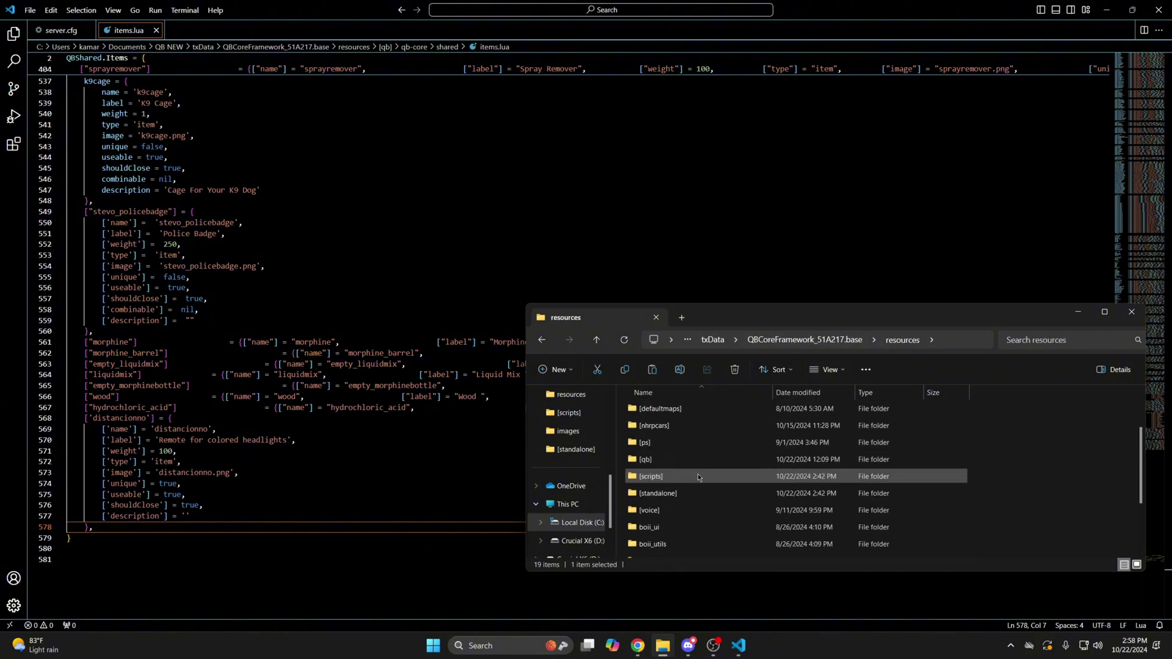
double_click(678, 467)
scroll(674, 465, "down", 1)
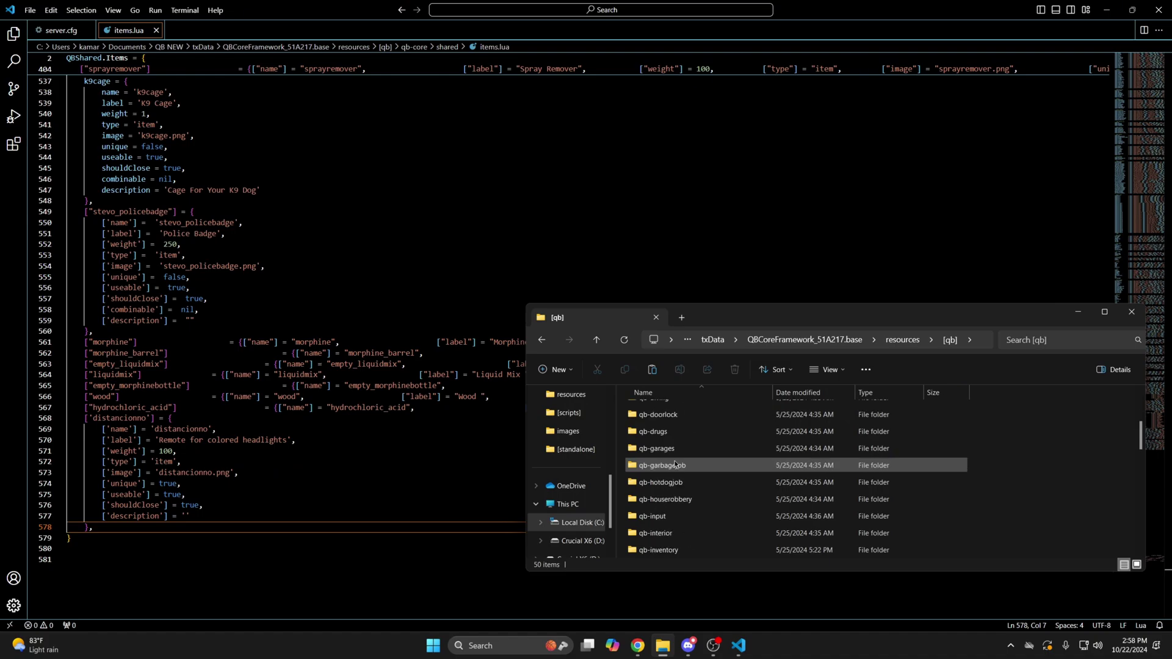
scroll(675, 466, "down", 1)
double_click(675, 499)
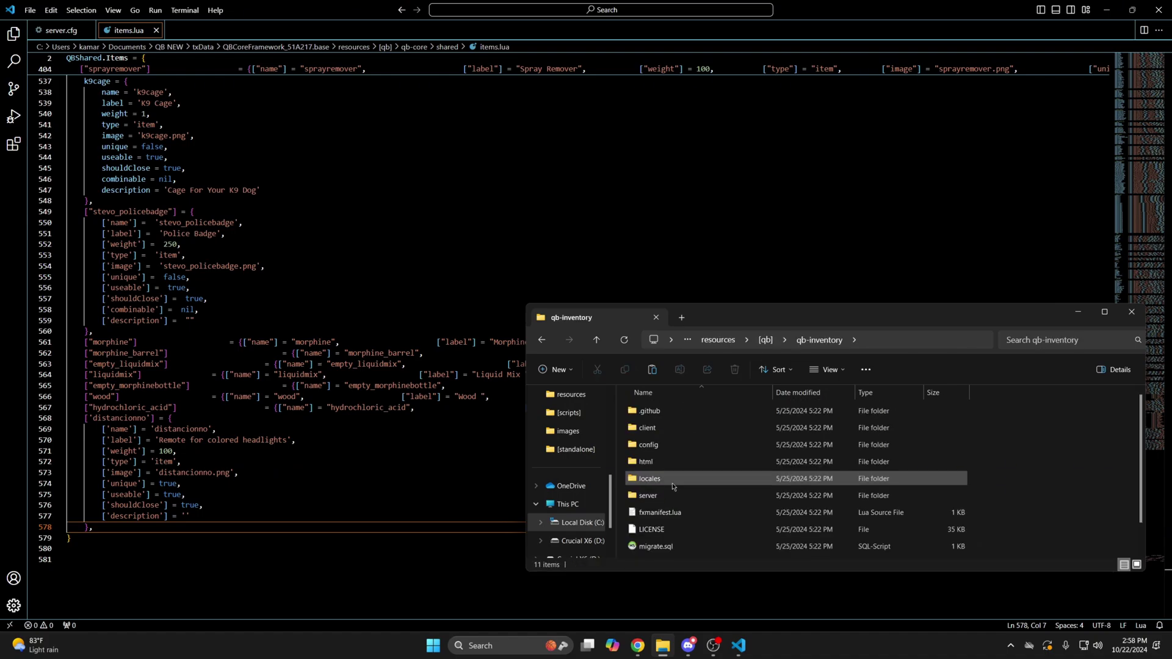
double_click(672, 462)
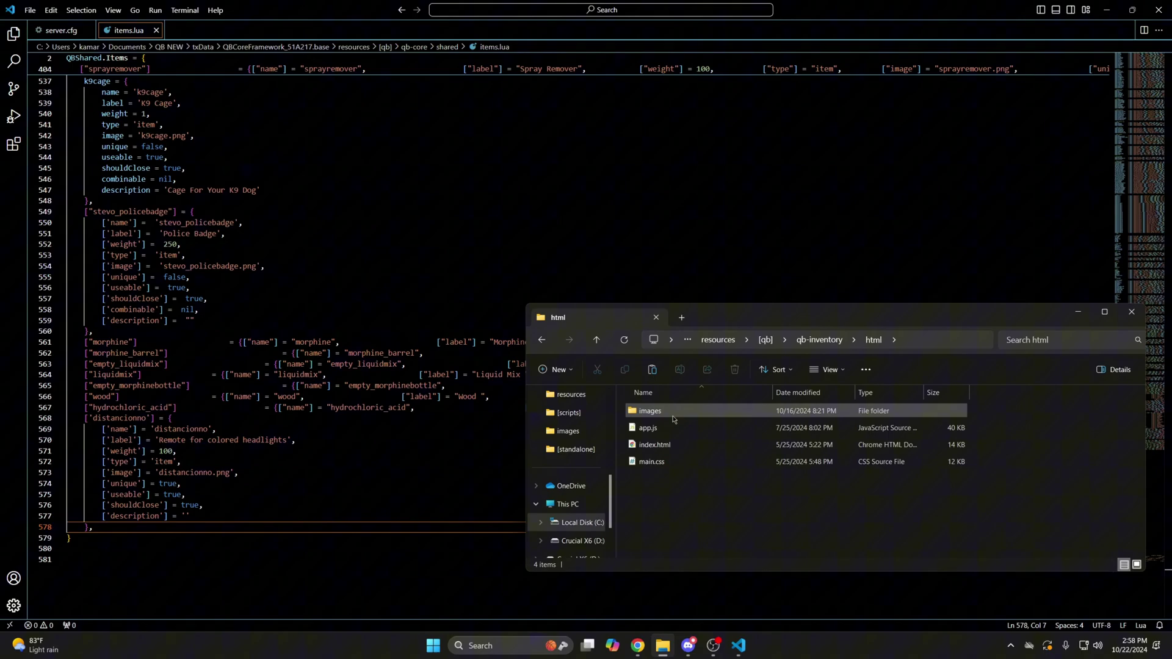
double_click(673, 412)
key("ctrl+v")
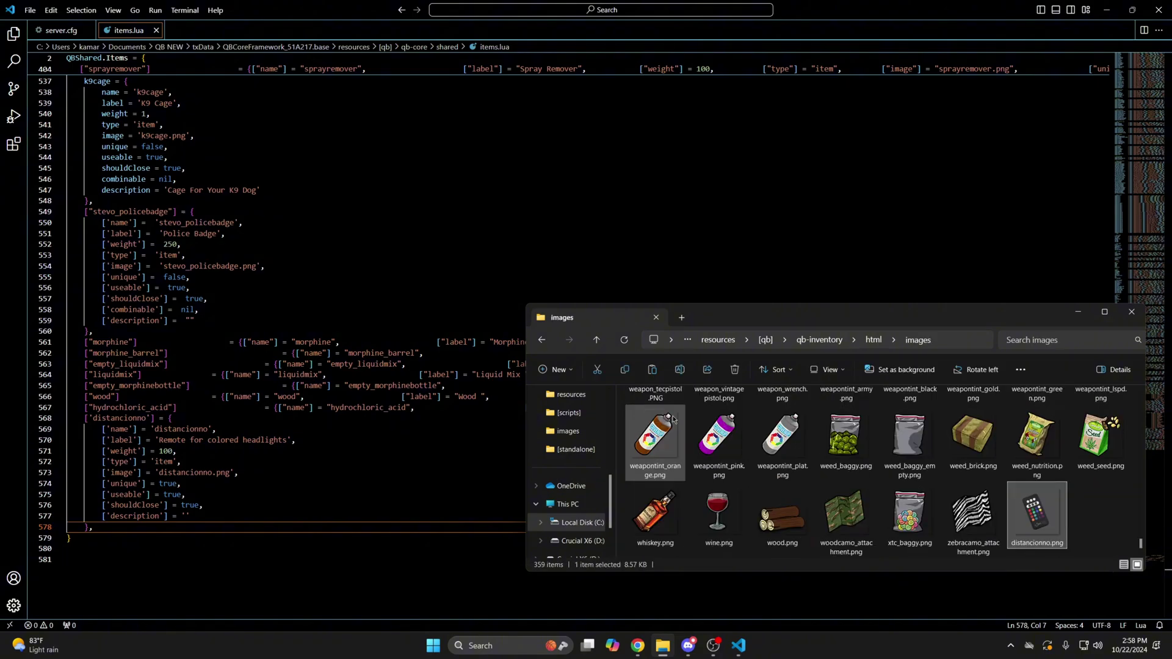
Open vkt_headlightremote's config.lua in Visual Studio Code
left_click(718, 340)
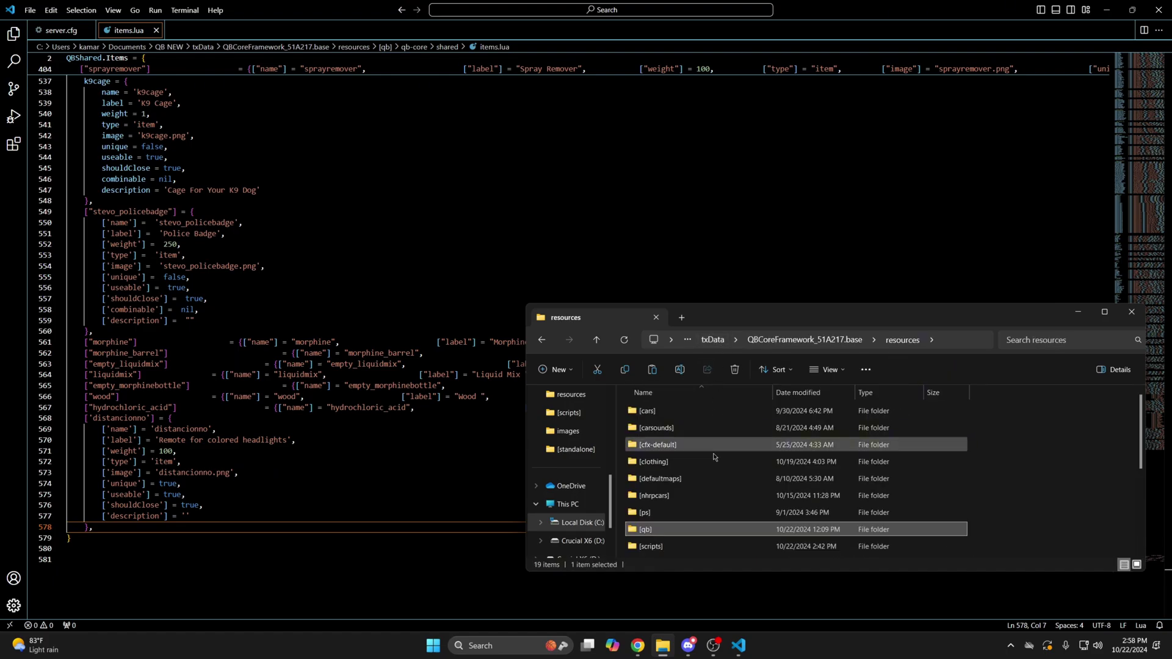
scroll(714, 466, "down", 5)
double_click(699, 551)
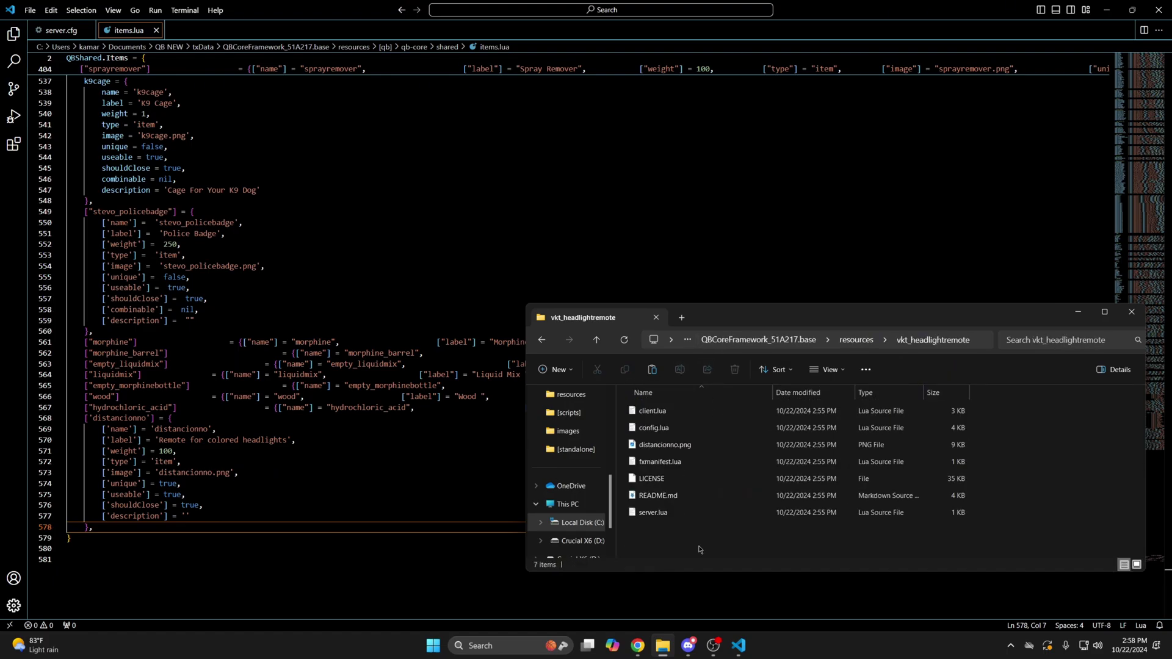
double_click(654, 428)
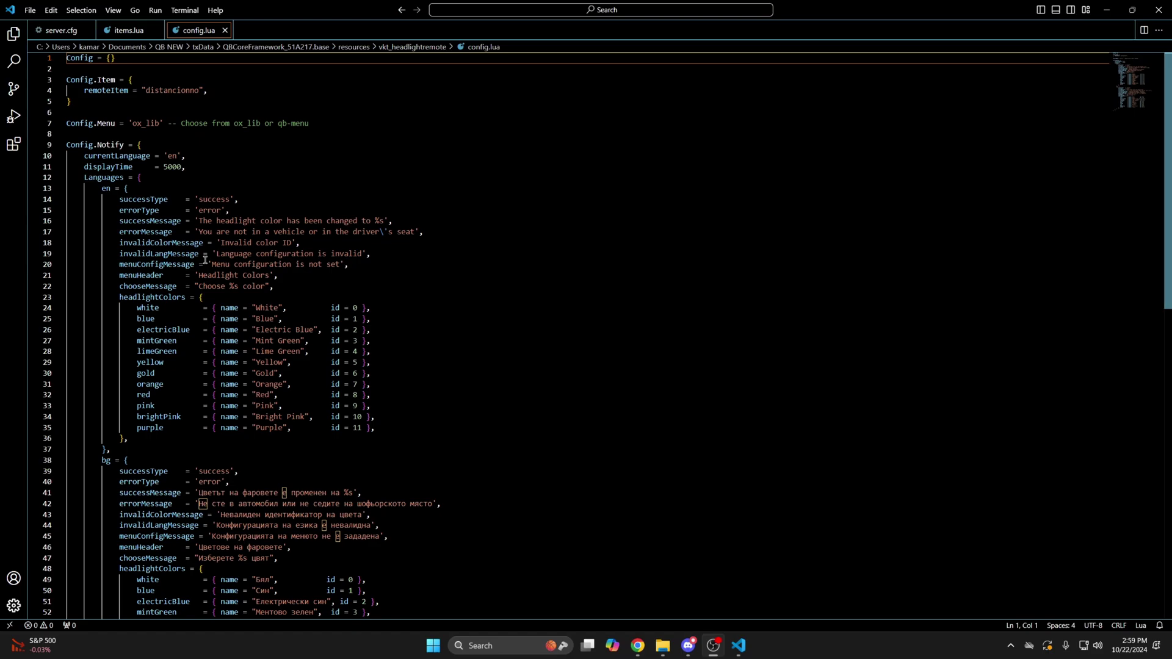
scroll(245, 343, "down", 3)
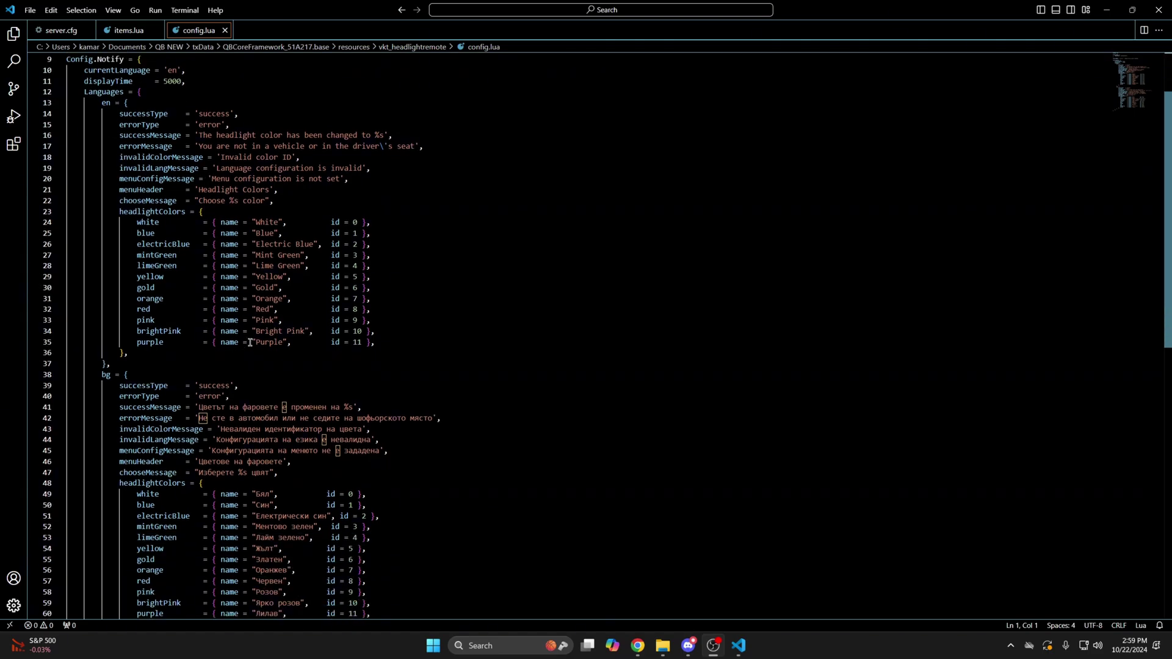
scroll(245, 344, "up", 3)
Save config.lua with the remote item set to distancionno
left_click(29, 10)
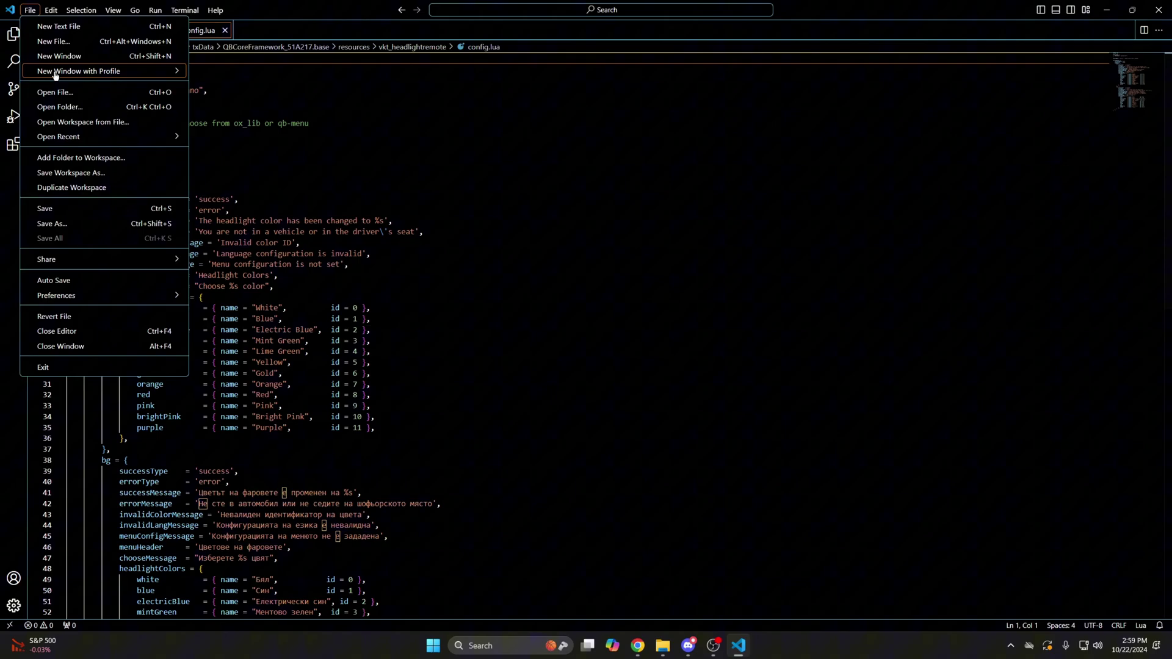
left_click(68, 206)
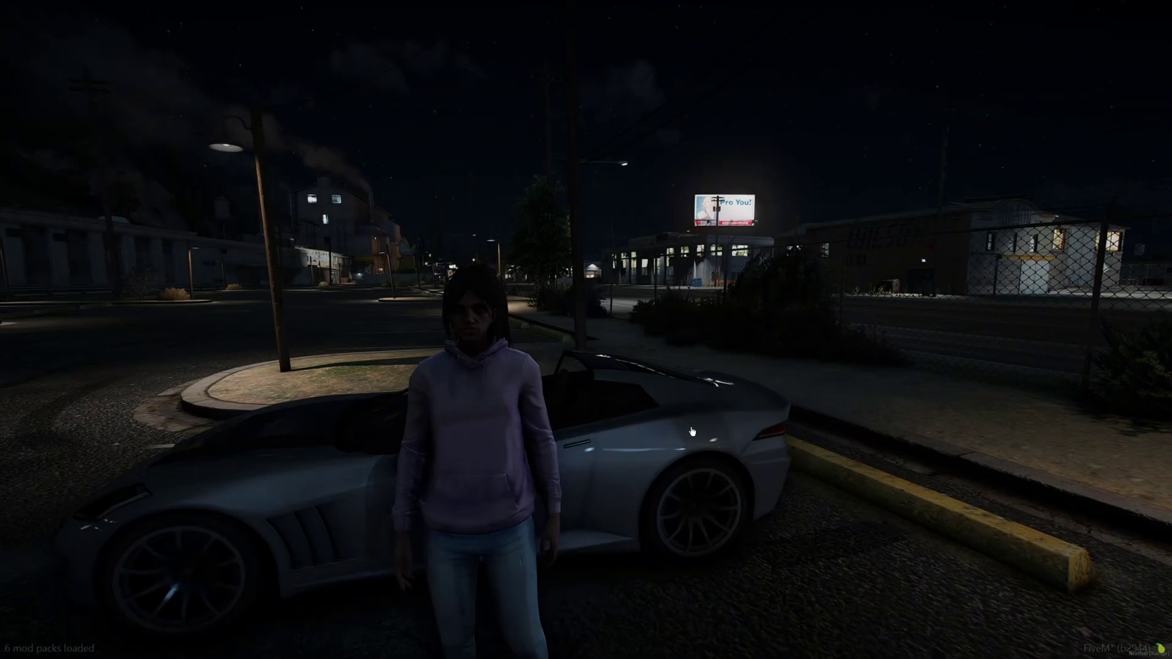
Use the headlight remote from slot 1, get in the car, and choose Blue headlights
key("Tab")
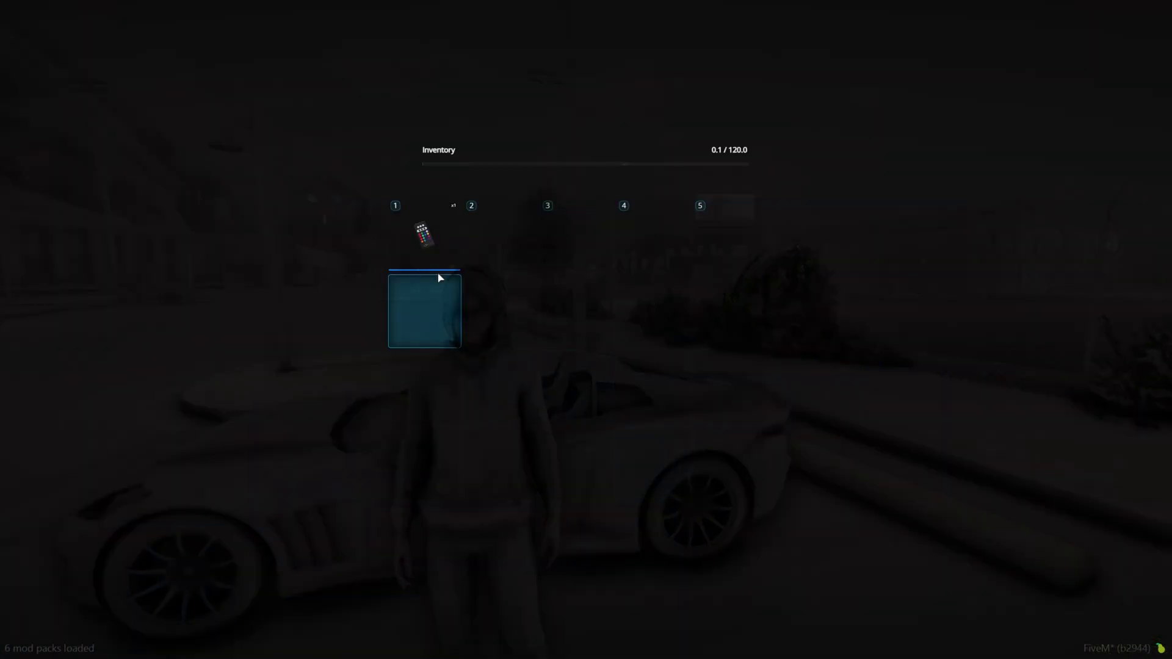
key("Tab")
key("1")
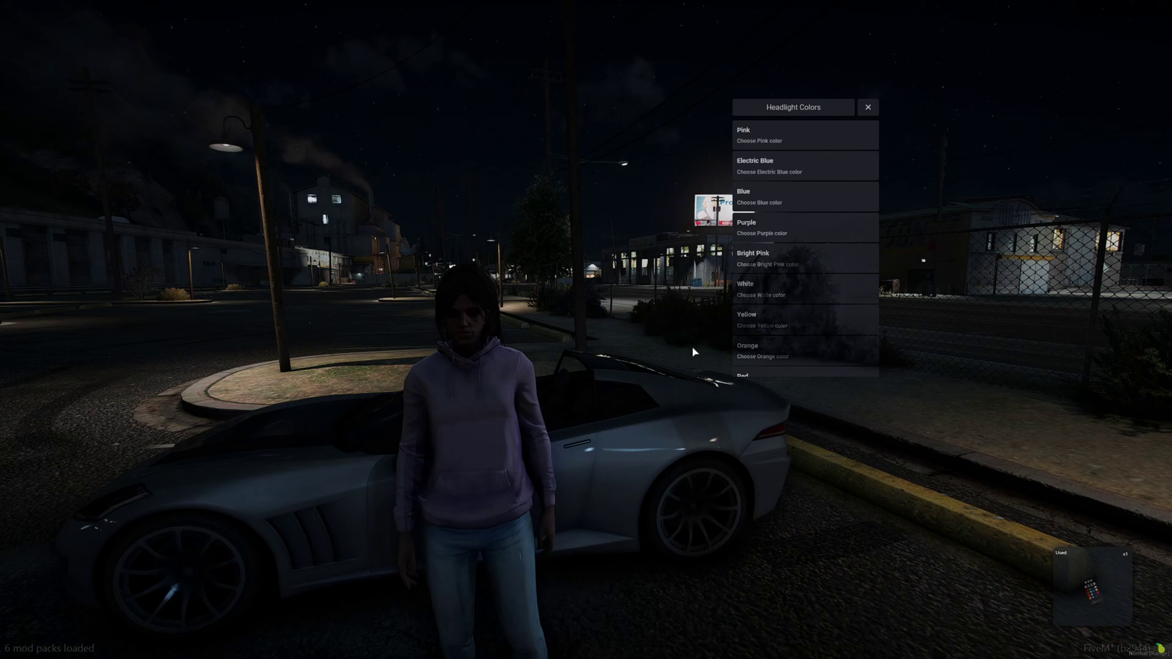
key("Return")
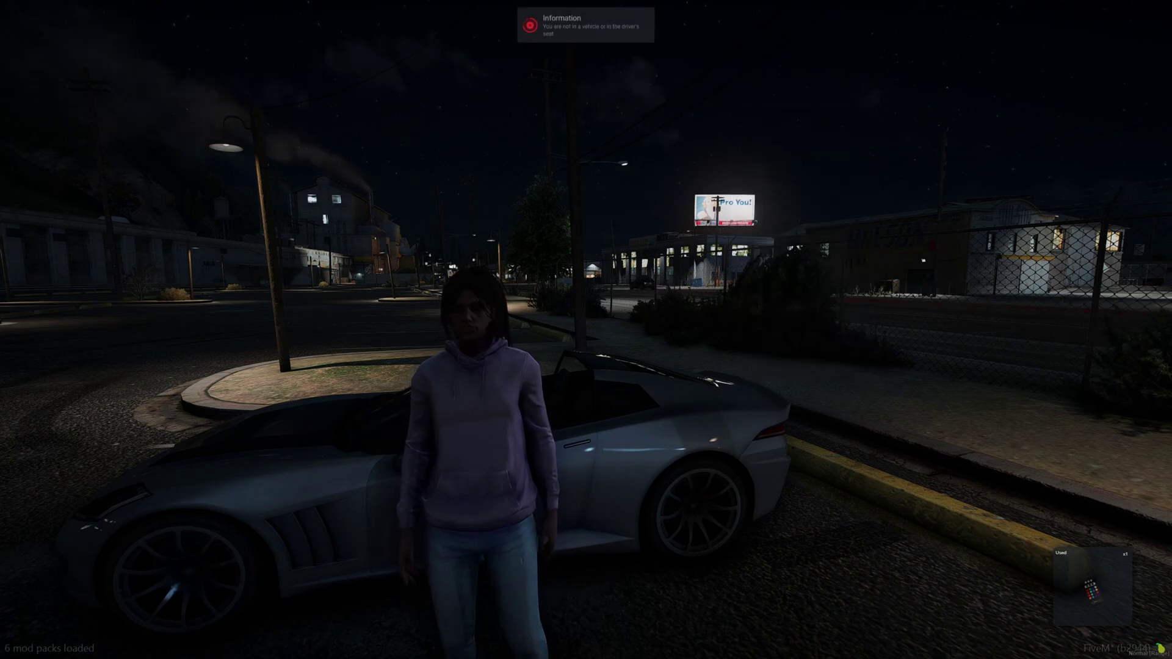
key("f")
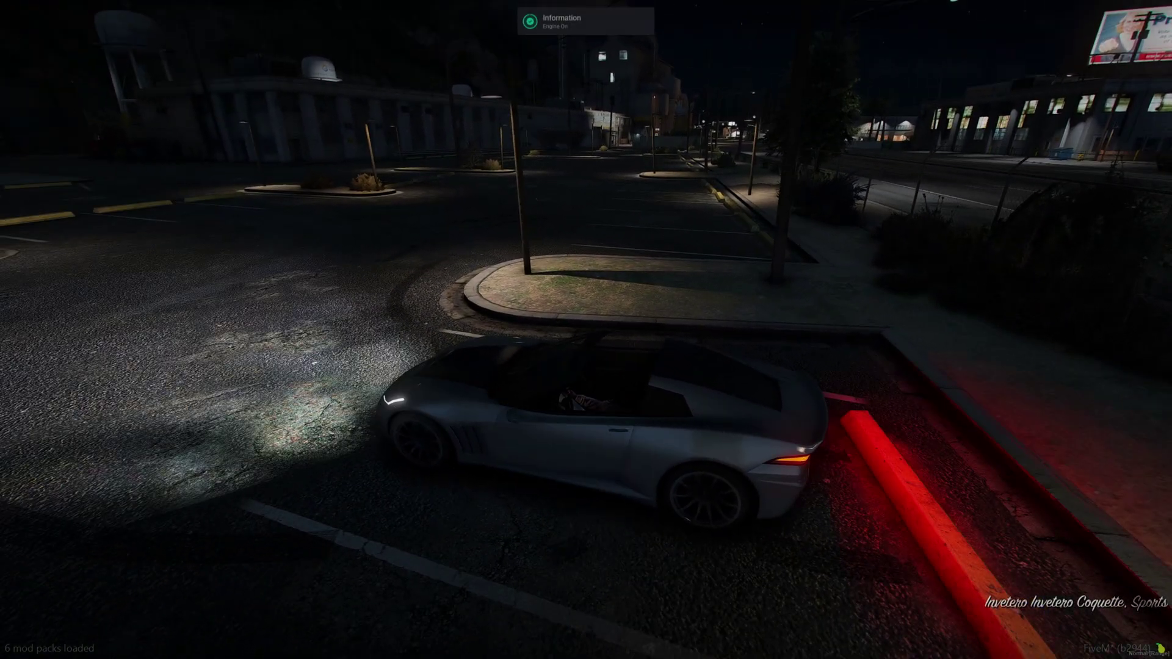
key("F1")
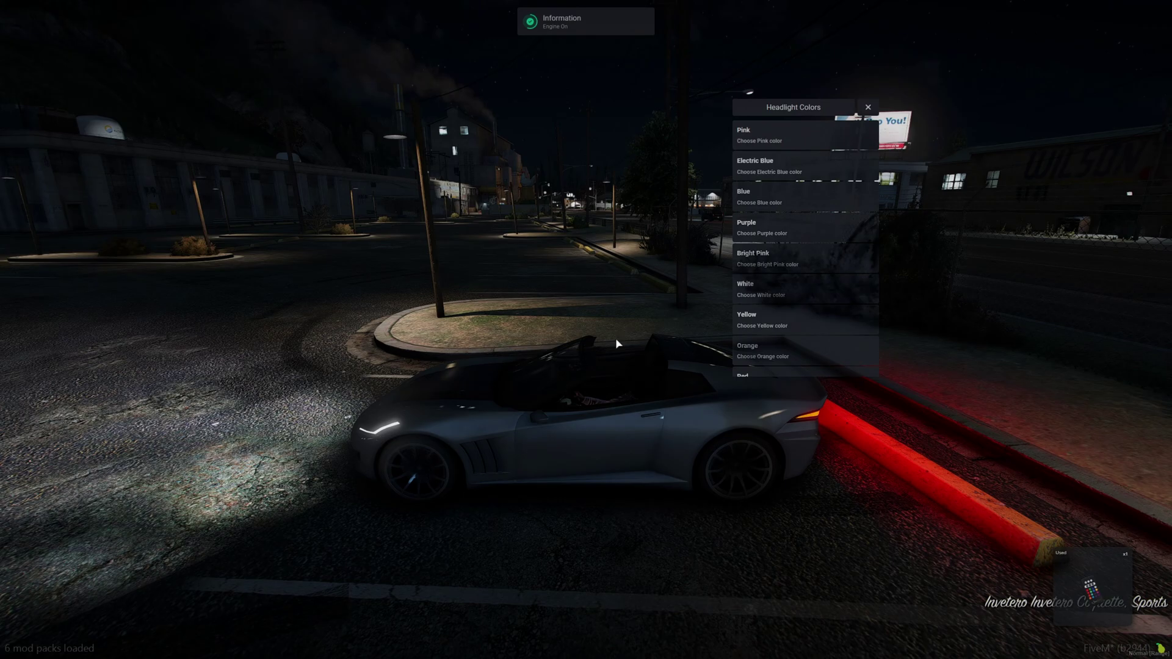
left_click(782, 198)
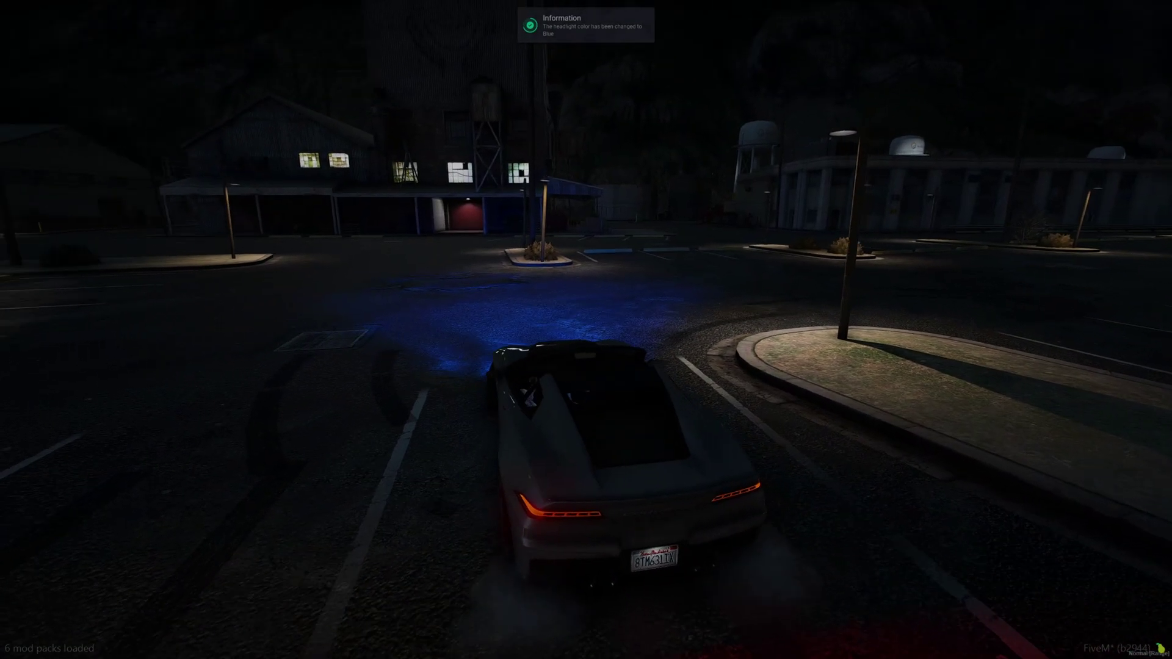
Park the Coquette, store it in Bell Farms Parking, and drive it back out
key("w")
key("a")
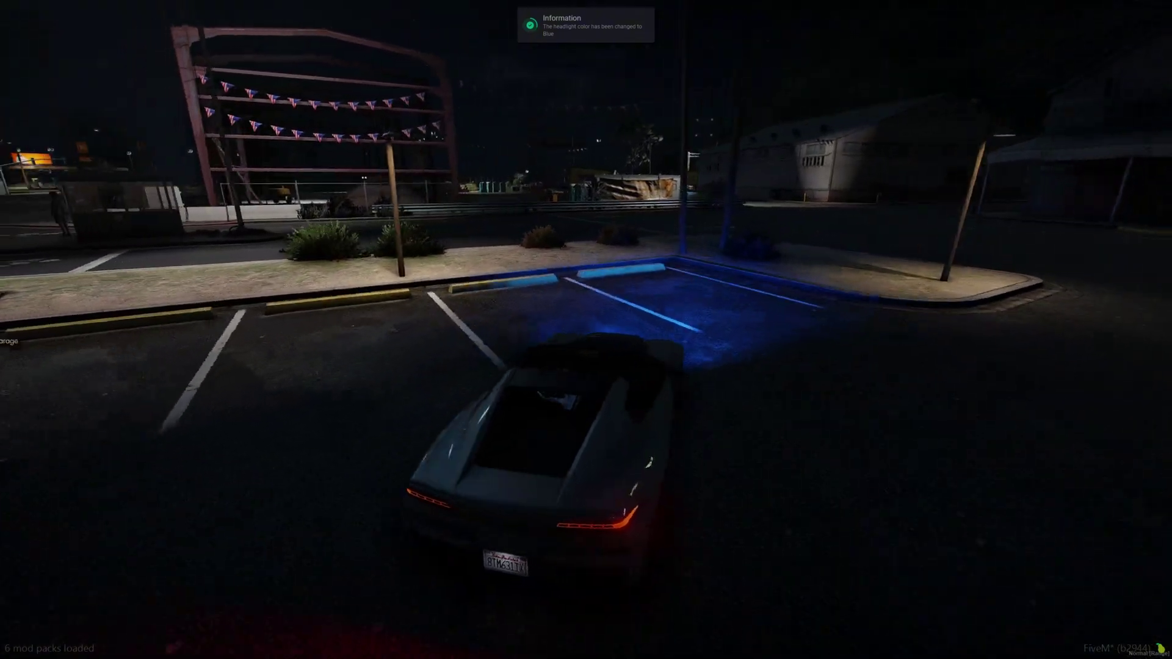
key("w")
key("f")
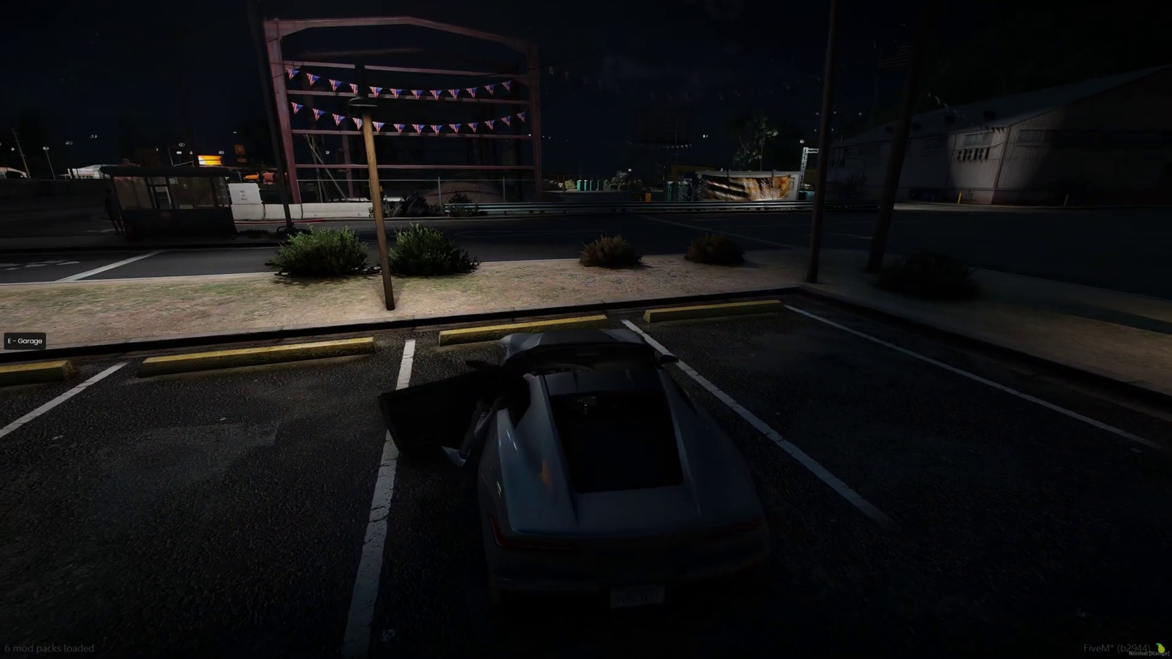
key("e")
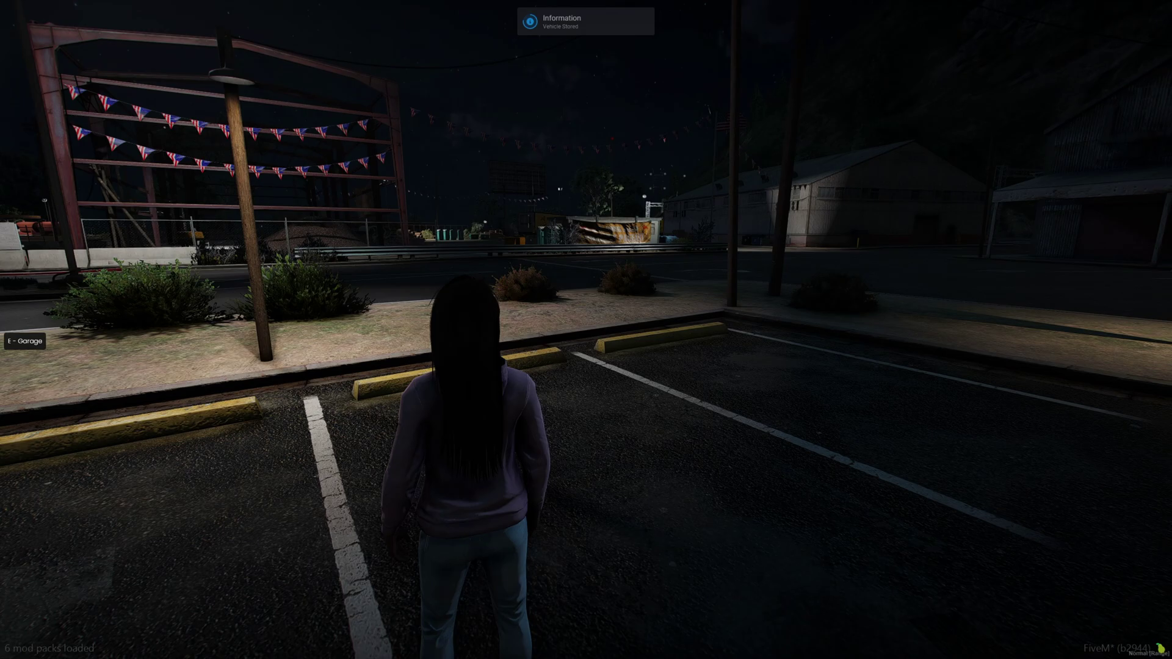
key("e")
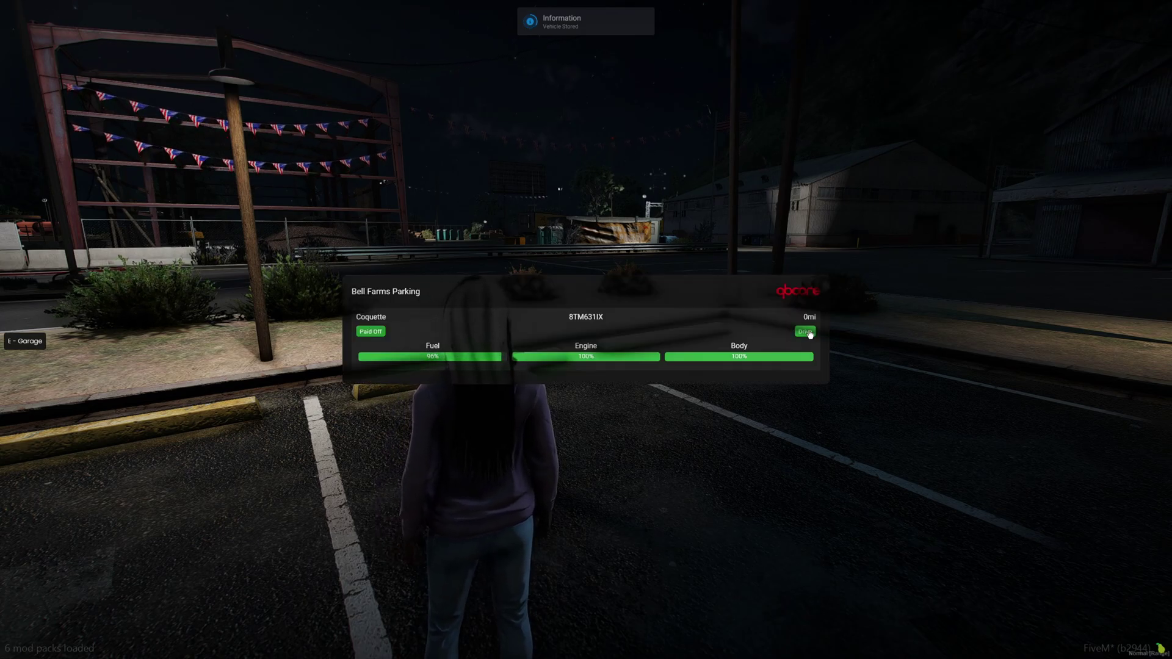
left_click(805, 332)
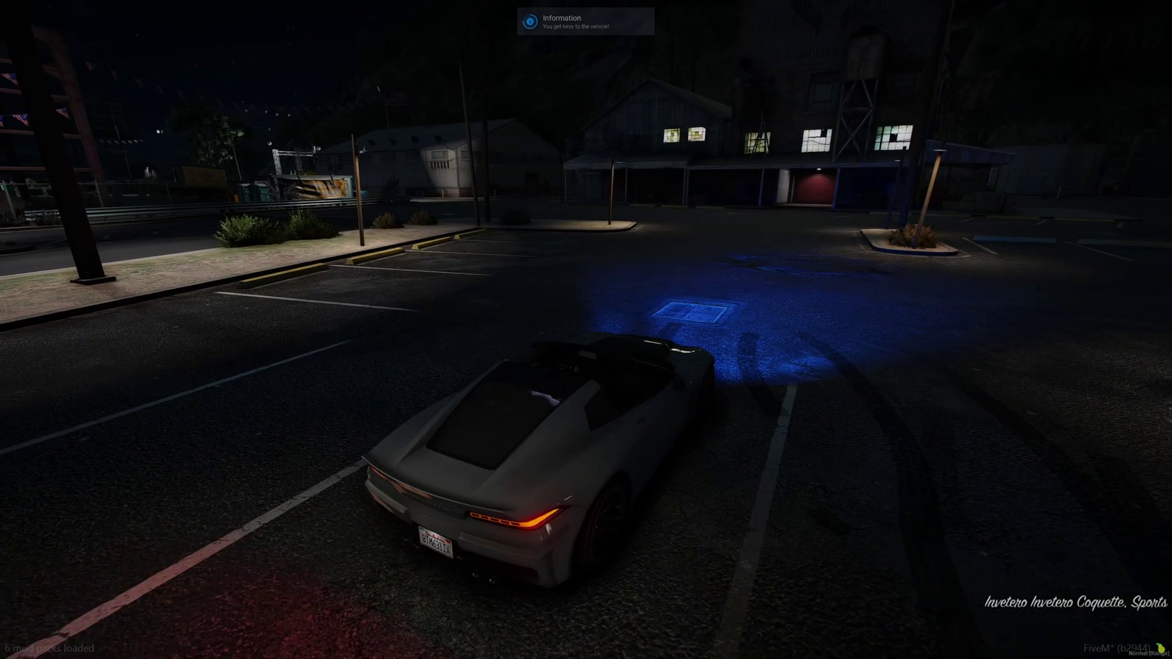
Cycle the headlights through Mint Green, Bright Pink and Purple, then exit and walk away
key("F5")
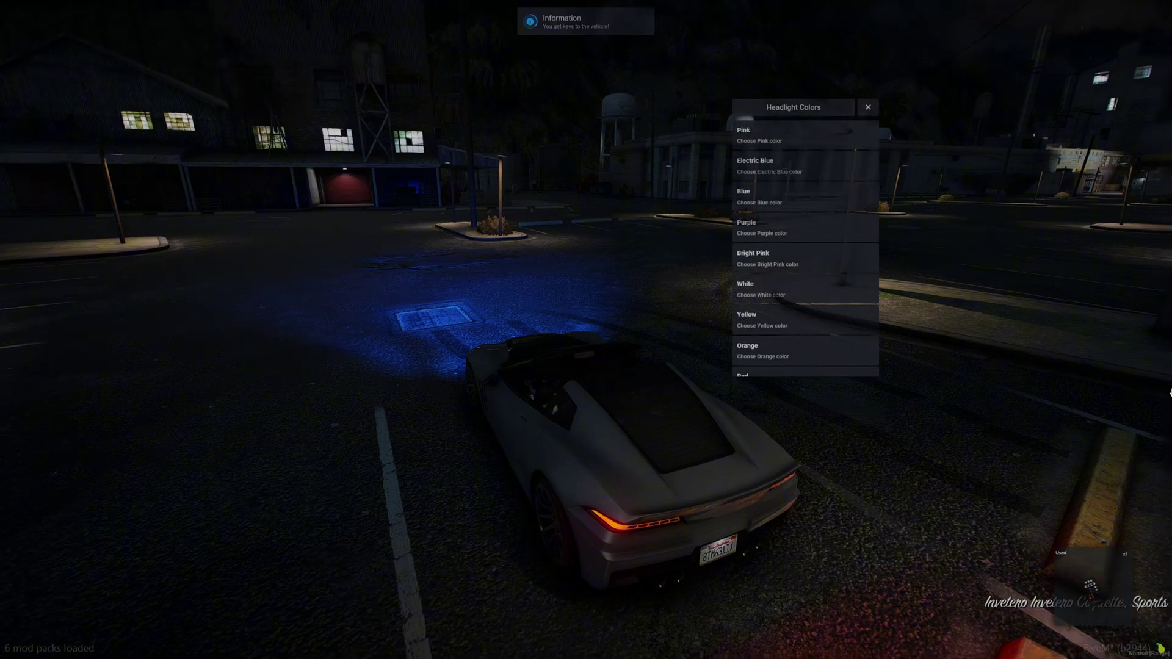
scroll(845, 314, "down", 3)
left_click(798, 303)
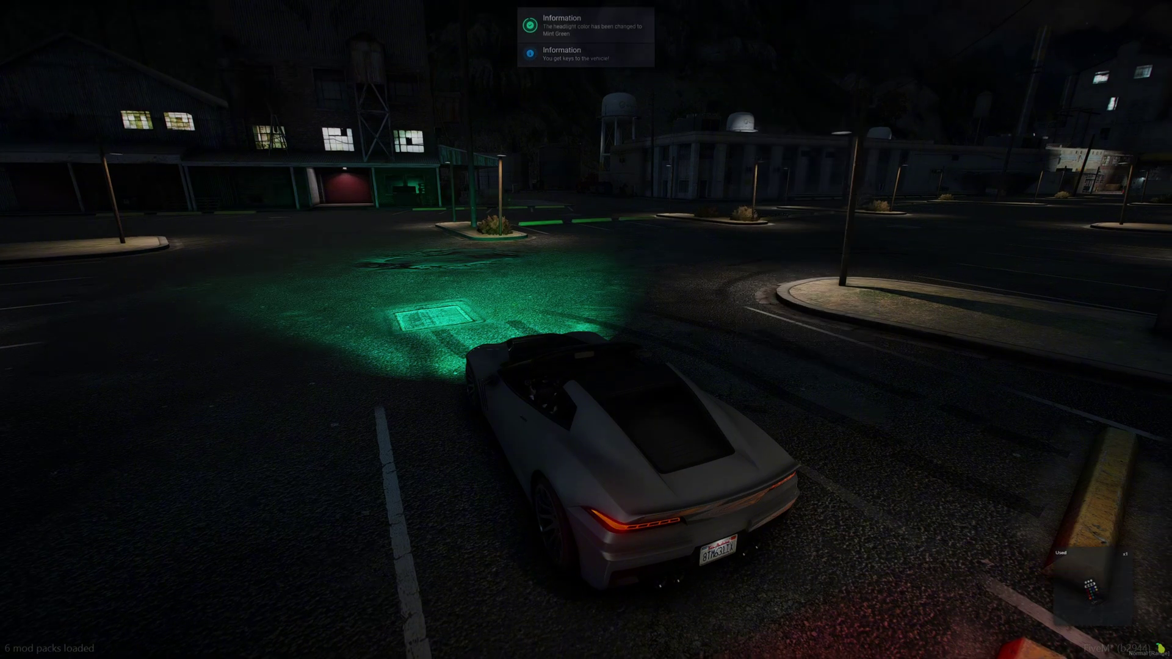
key("F5")
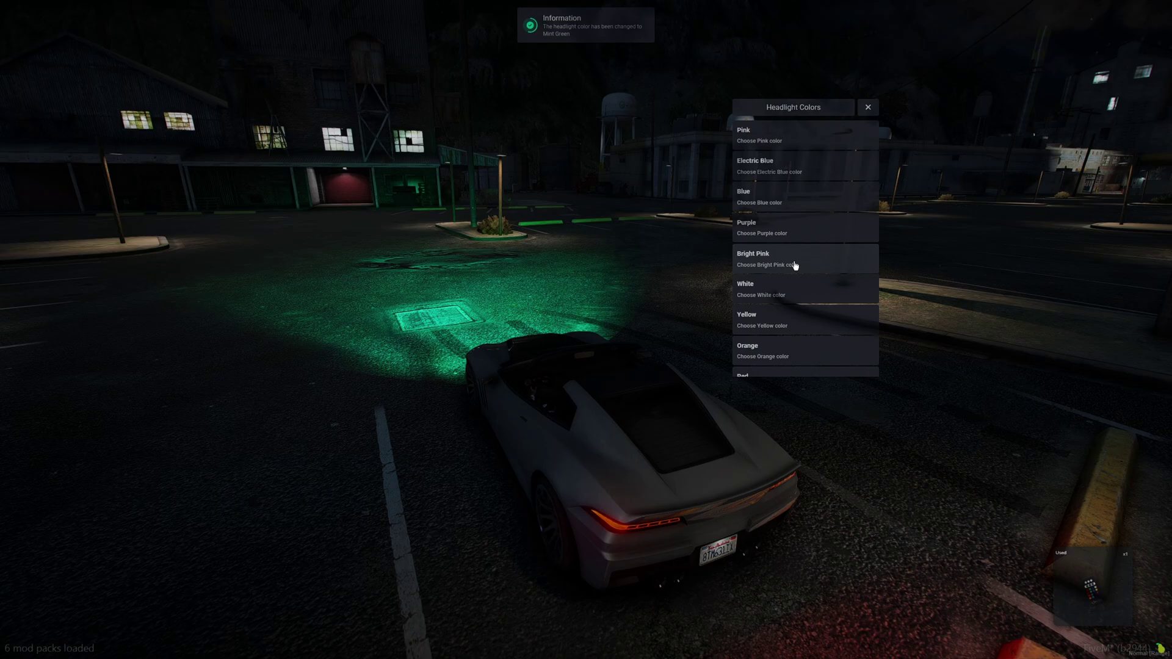
left_click(795, 266)
key("F5")
left_click(799, 234)
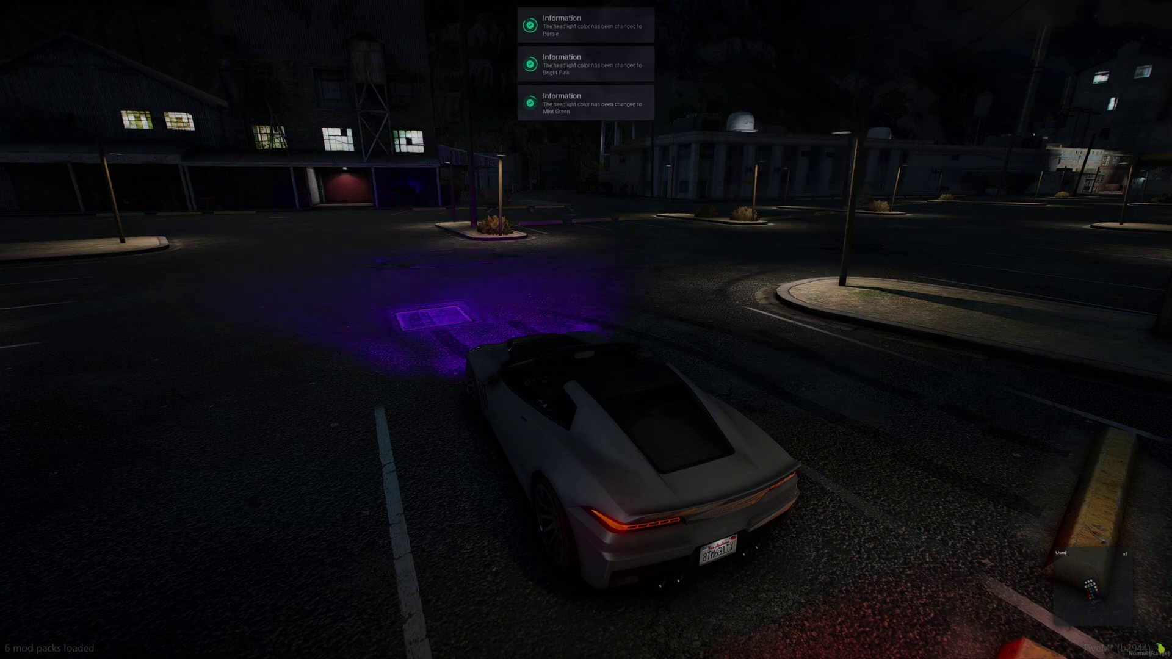
key("f")
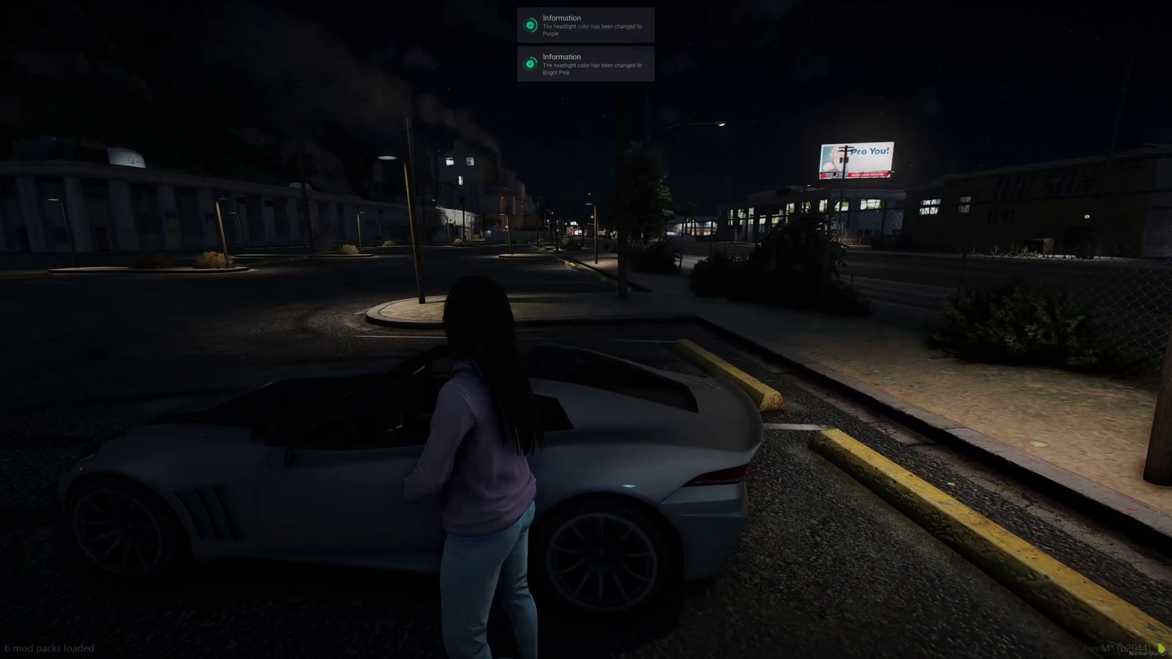
key("s")
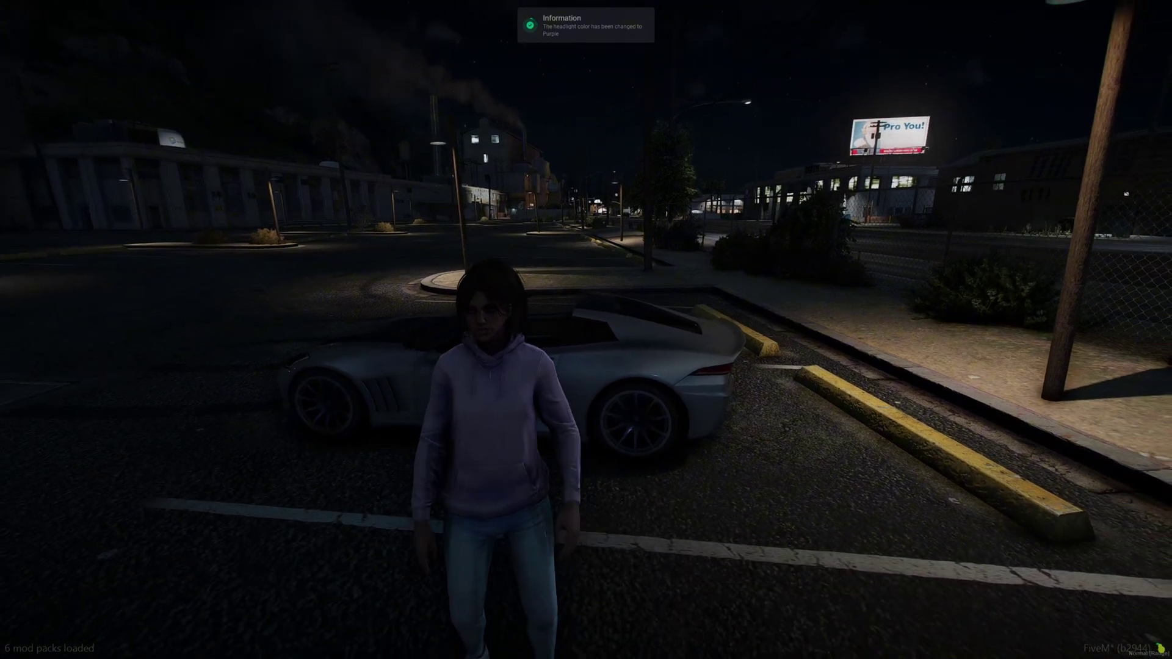